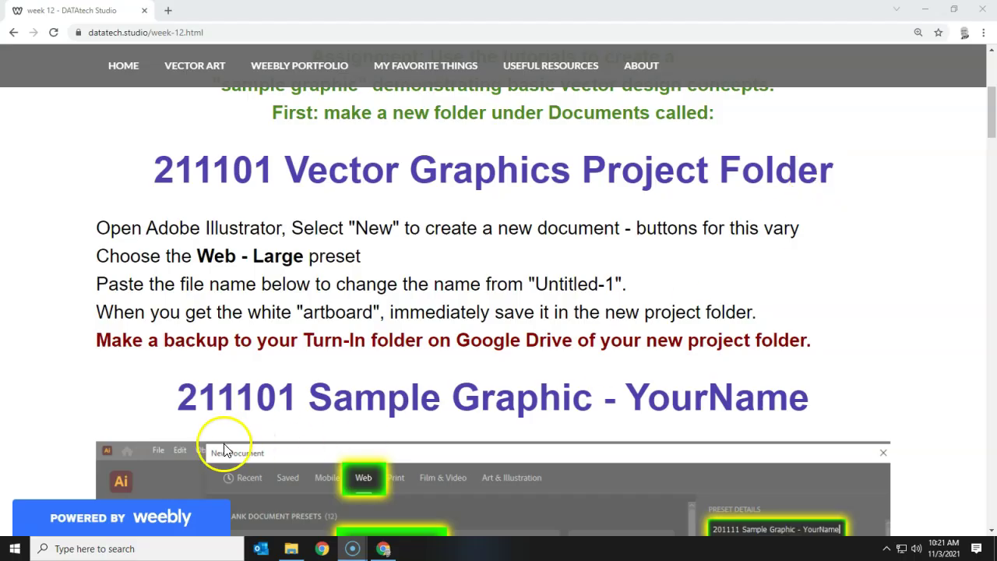
Step: Select the '211101 Sample Graphic - YourName' heading in Chrome, then bring up the Documents folder in File Explorer
drag(177, 396, 818, 403)
key(ctrl+c)
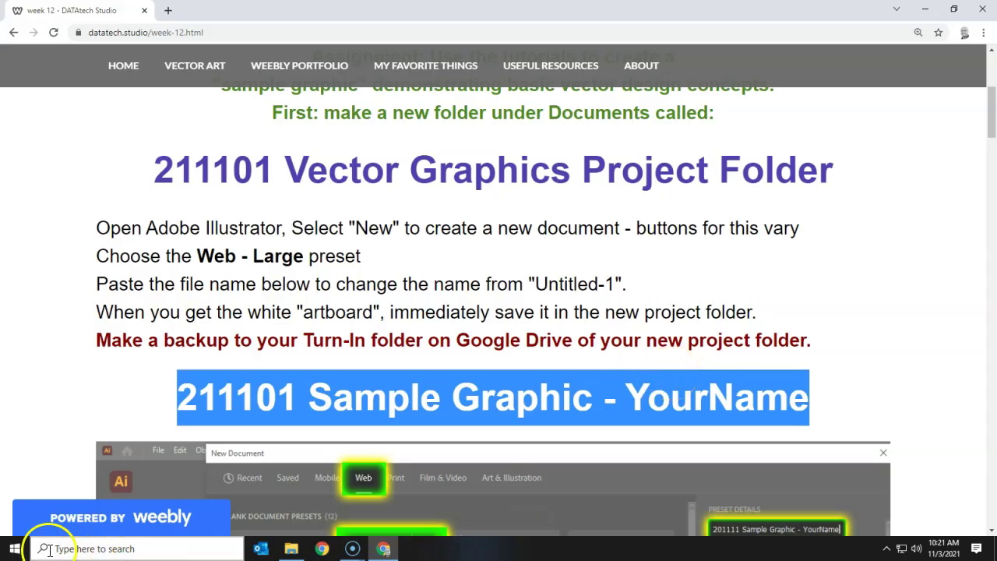
click(15, 551)
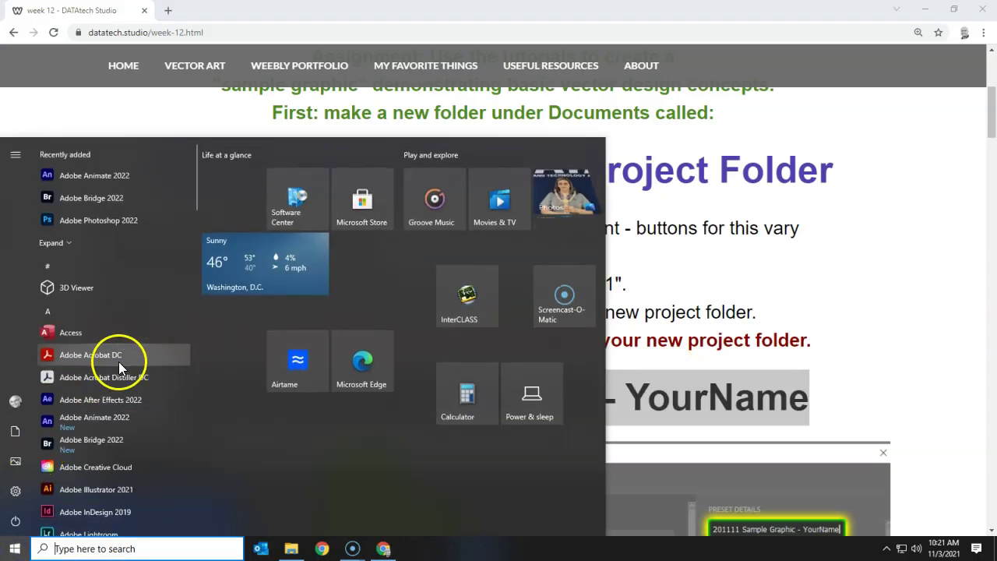
click(88, 488)
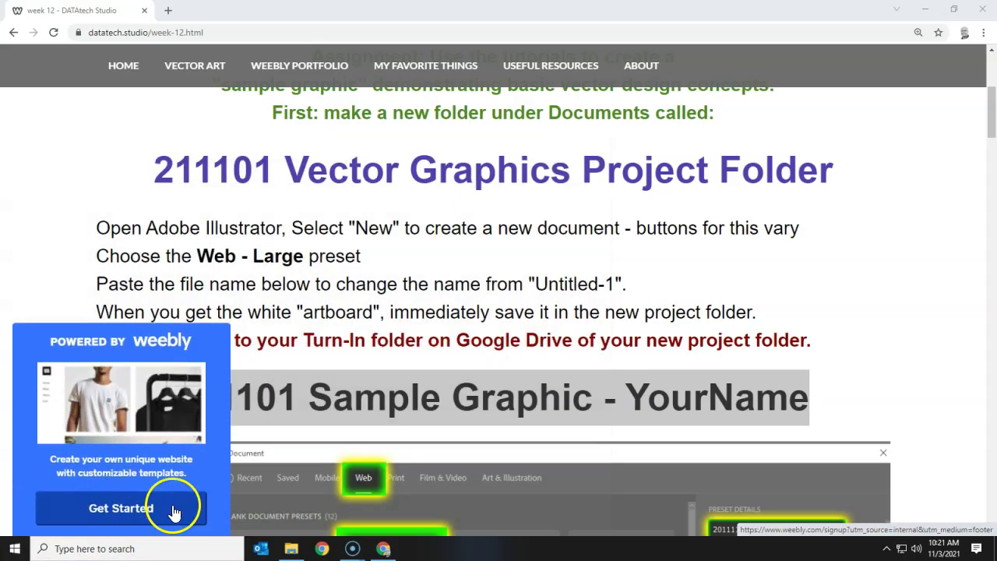
click(291, 549)
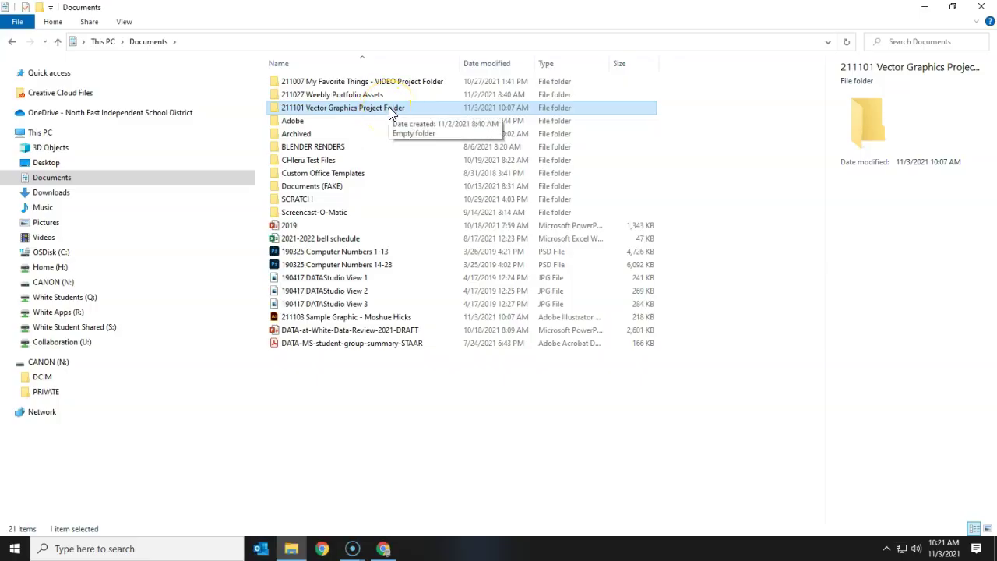
Step: Check the 211101 Vector Graphics Project Folder in Documents while Illustrator's splash screen loads
click(391, 108)
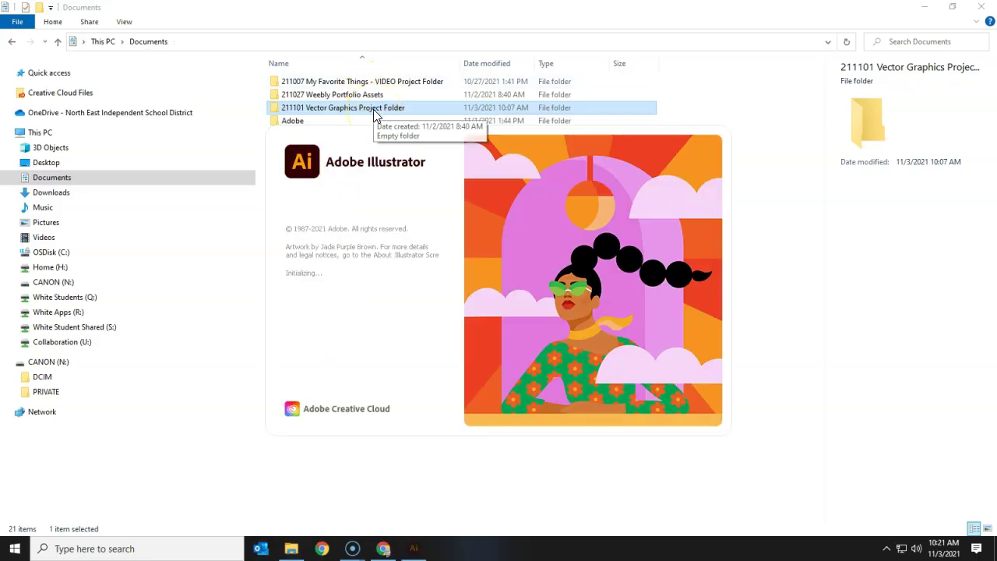
mouse_move(417, 551)
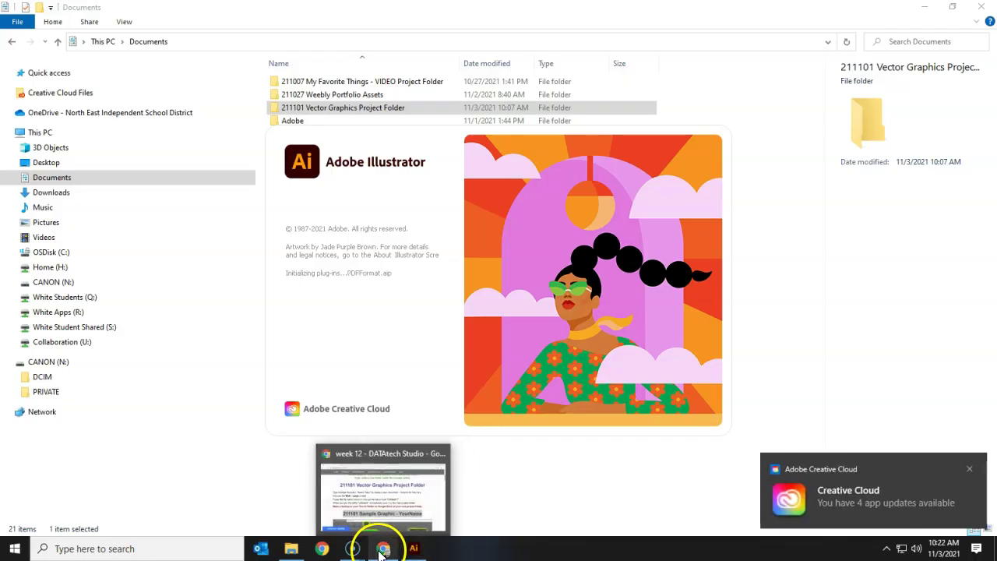
Step: Scroll Chrome's class page to the Web-Large screenshot, then bring Illustrator forward and minimize Chrome
click(383, 548)
scroll(434, 357, down, 2)
scroll(434, 357, down, 3)
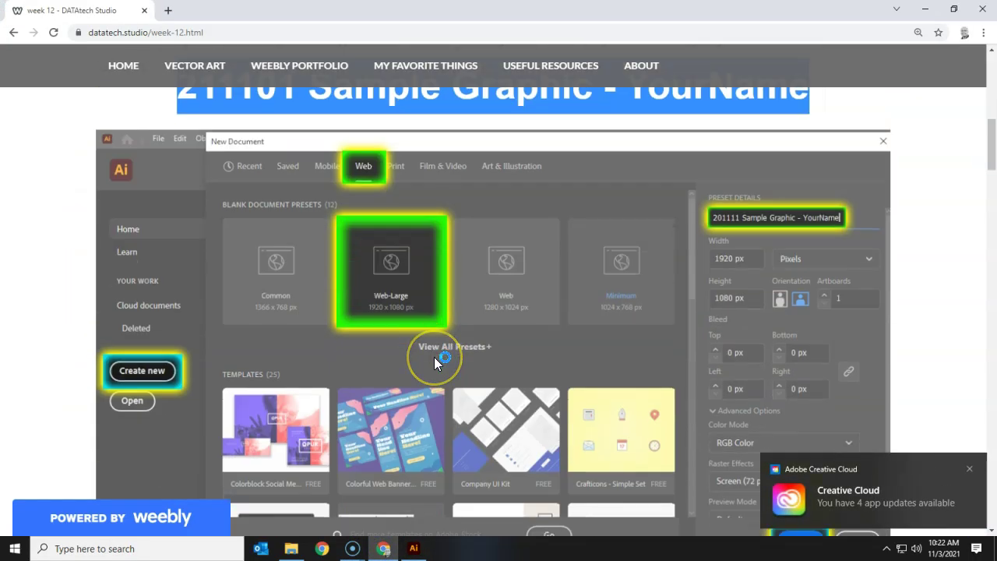
drag(434, 343, 366, 317)
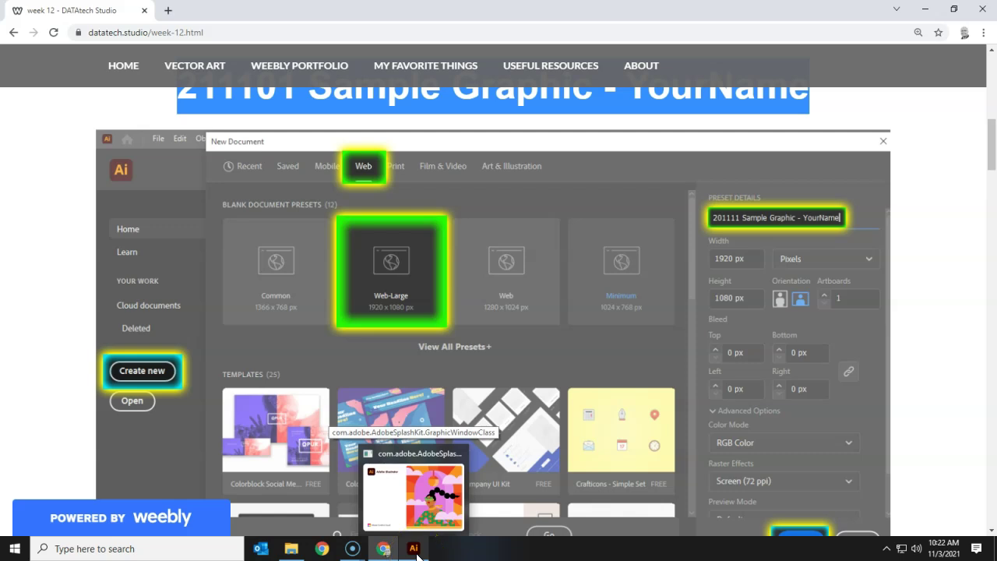
click(418, 555)
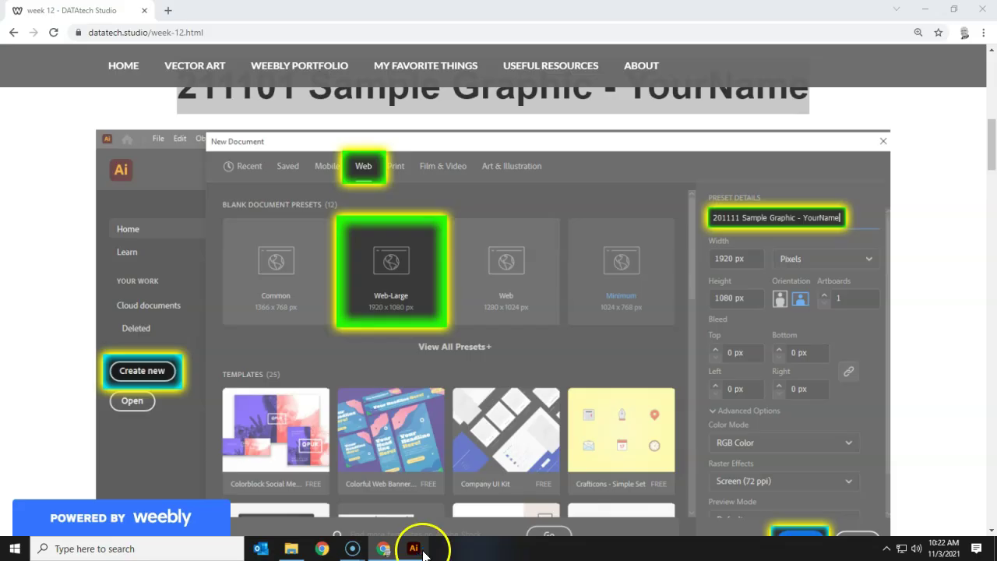
click(925, 10)
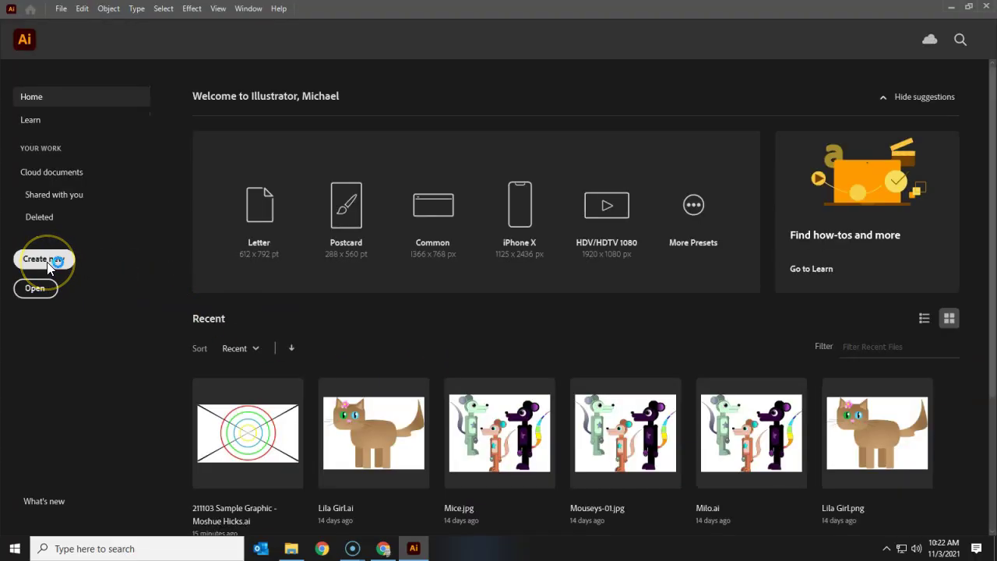
Step: Start a new document with the Web-Large 1920 x 1080 px web preset
click(45, 260)
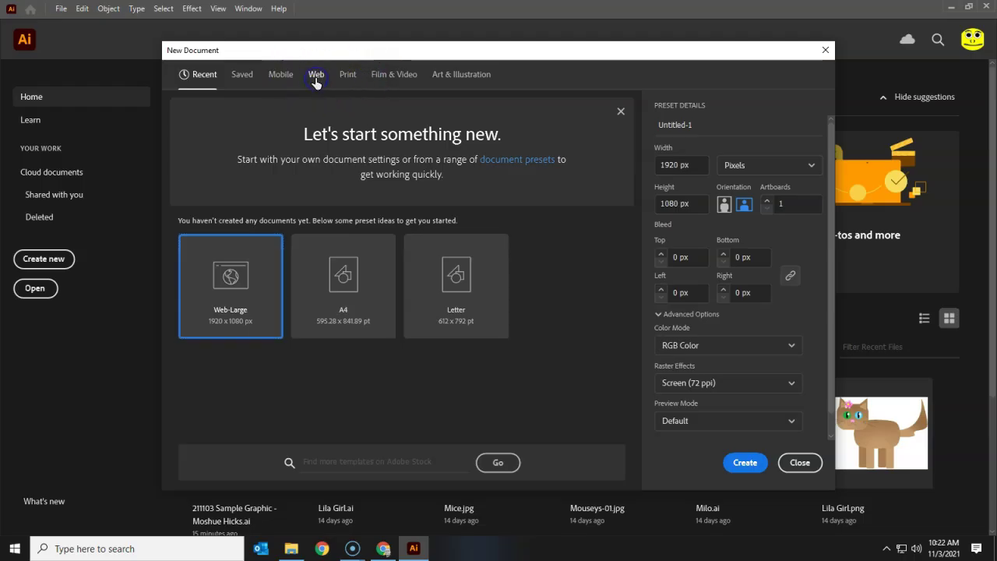
click(316, 86)
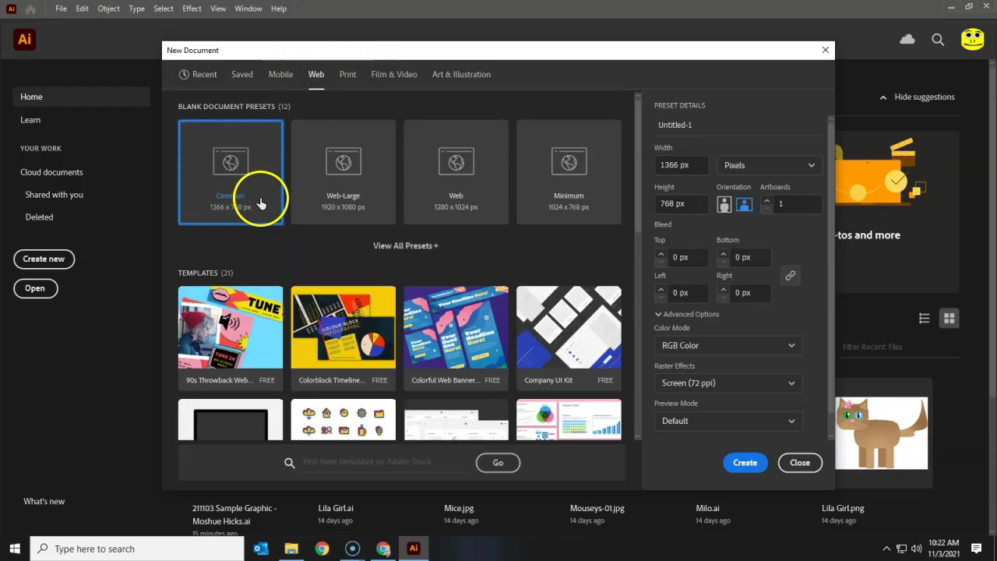
click(355, 210)
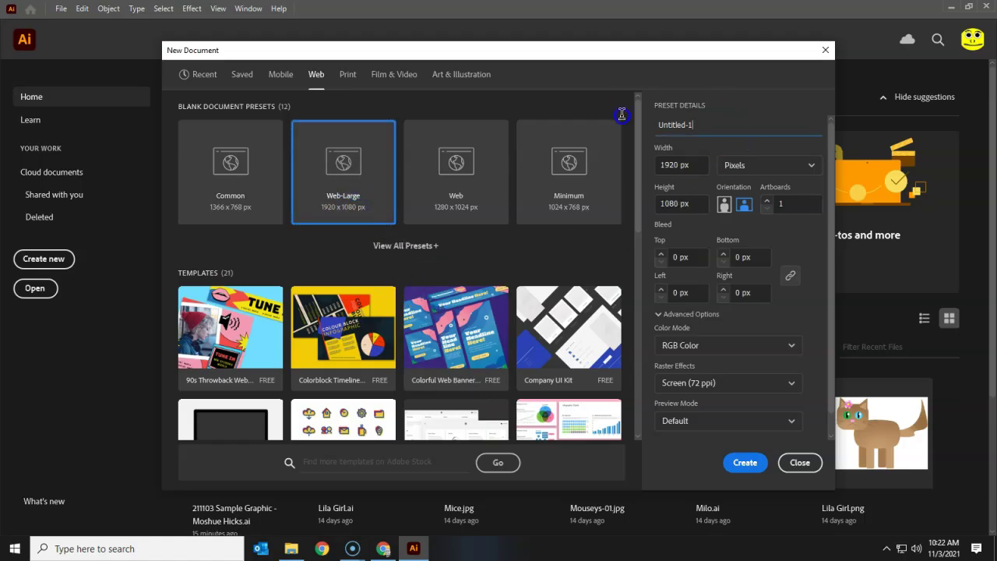
Step: Replace the Untitled-1 name with '211101 Sample Graphic' followed by the student's name
click(702, 123)
click(697, 123)
key(Delete)
key(Delete)
key(Delete)
key(Delete)
key(Delete)
key(Delete)
key(Delete)
key(Delete)
key(Delete)
key(Delete)
key(ctrl+v)
key(BackSpace)
key(BackSpace)
key(BackSpace)
key(BackSpace)
key(BackSpace)
key(BackSpace)
key(BackSpace)
key(BackSpace)
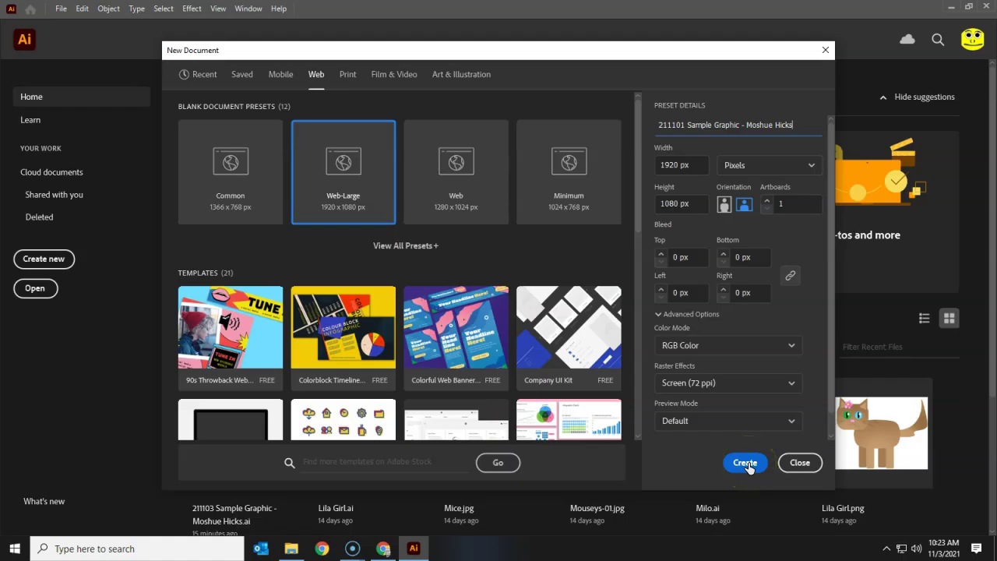
Step: Create the blank 1920 x 1080 document and save it as an .ai file in the 211101 Vector Graphics Project Folder
click(745, 463)
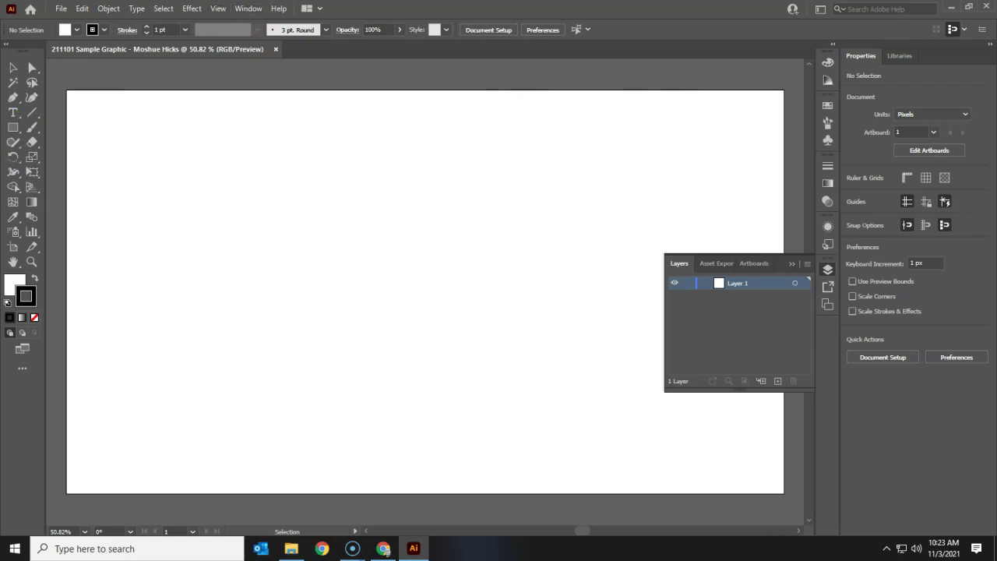
click(61, 9)
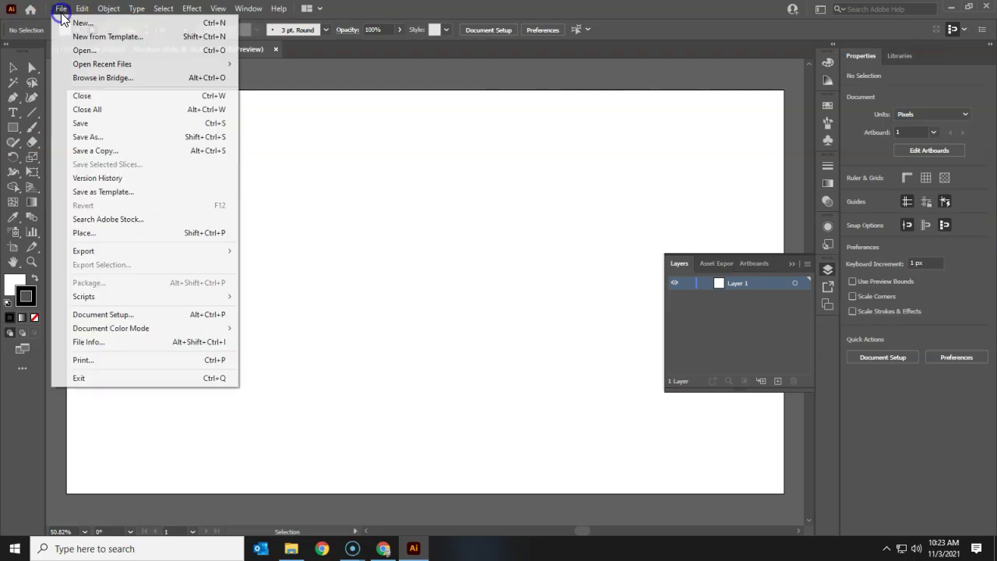
click(112, 139)
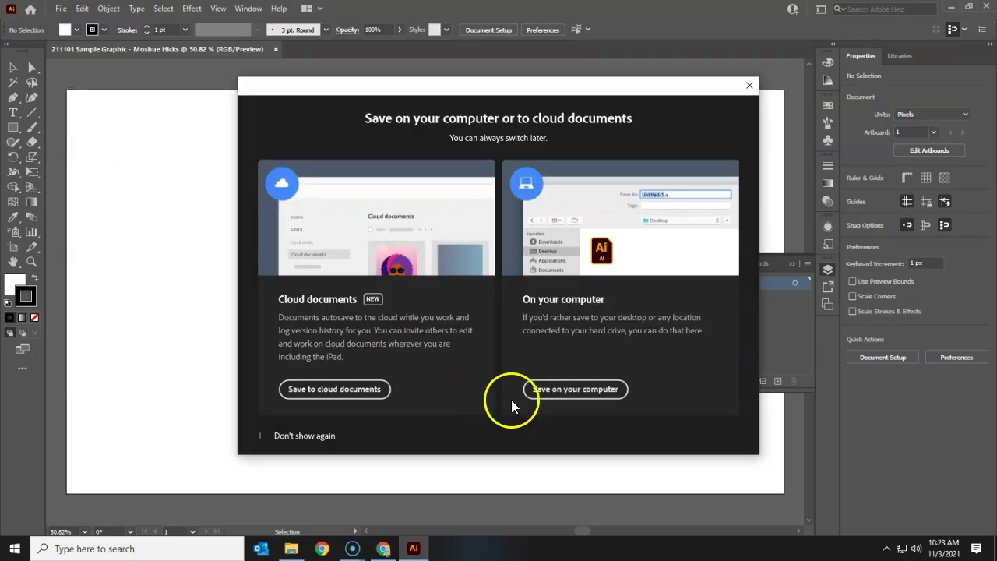
click(556, 392)
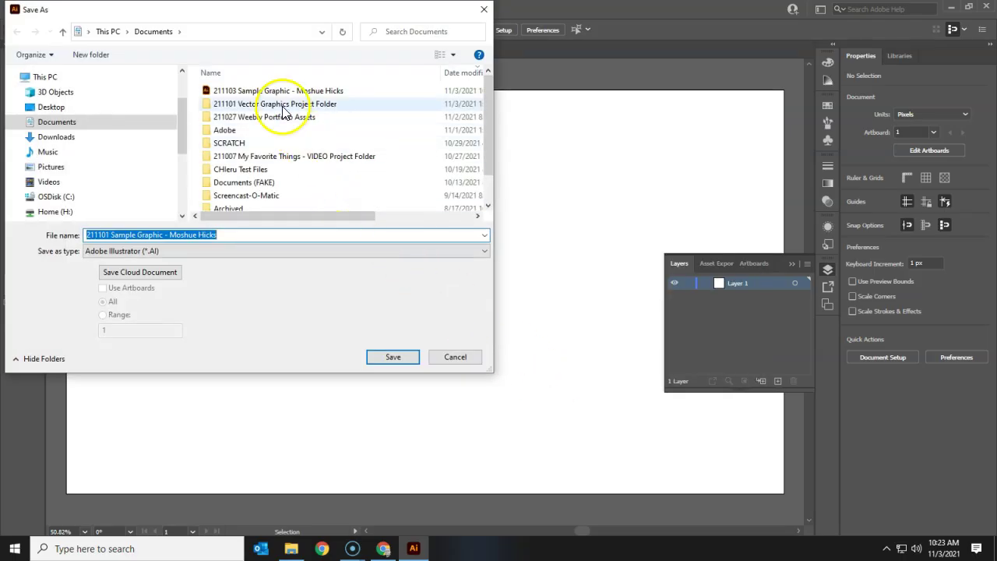
double_click(283, 107)
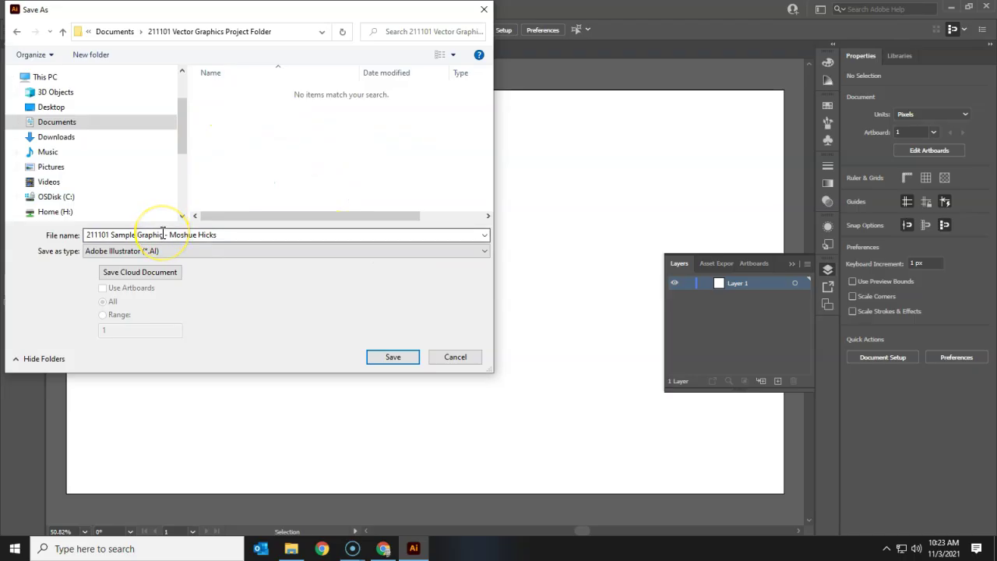
click(373, 360)
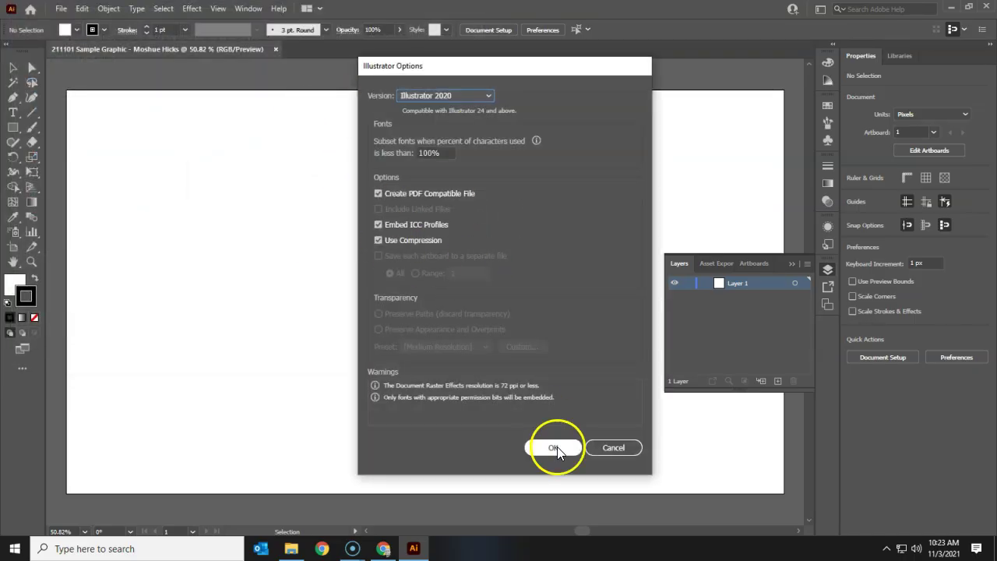
click(546, 454)
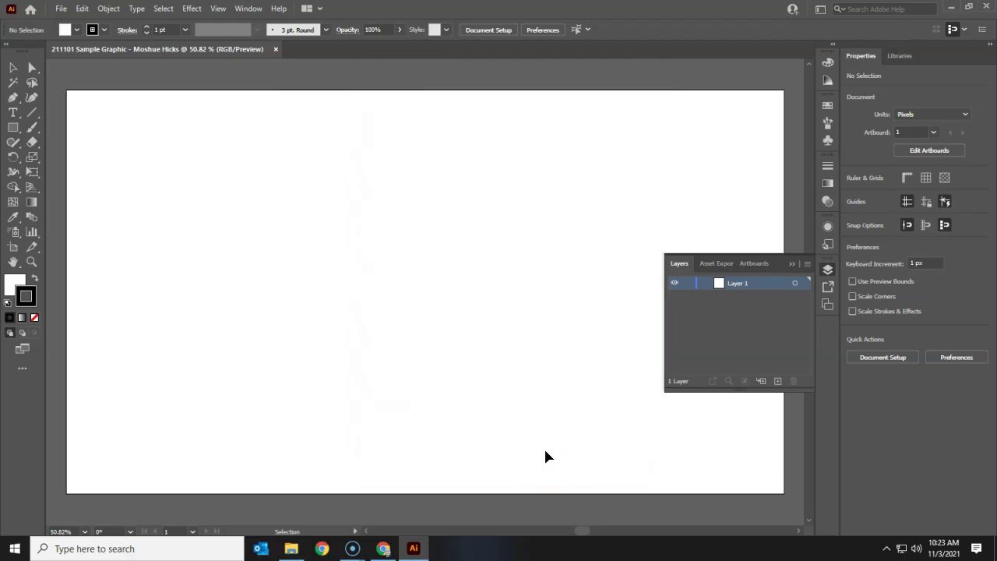
Step: Collapse the floating Layers panel, fit the artboard in the window, and zoom out to 50%
click(793, 266)
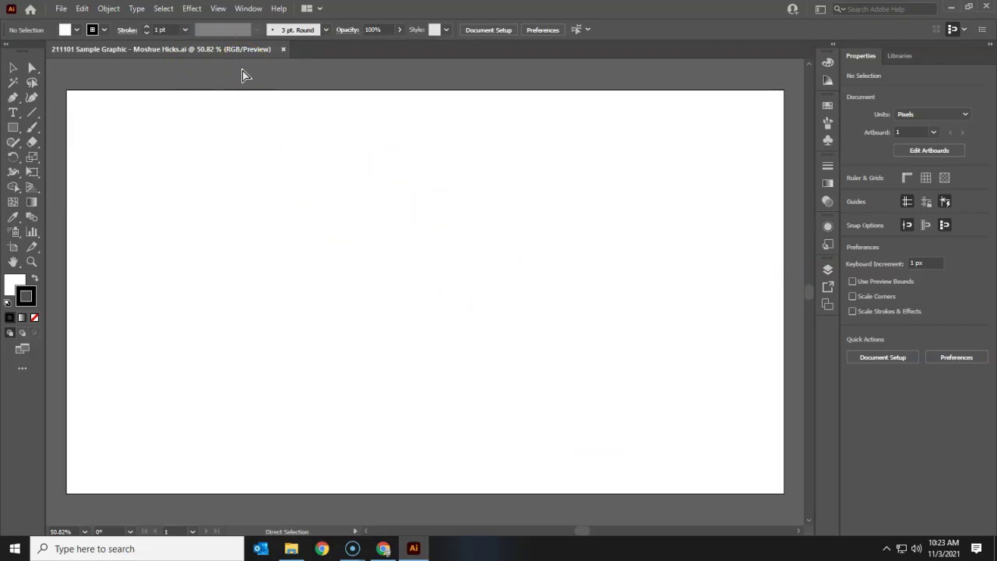
key(ctrl+1)
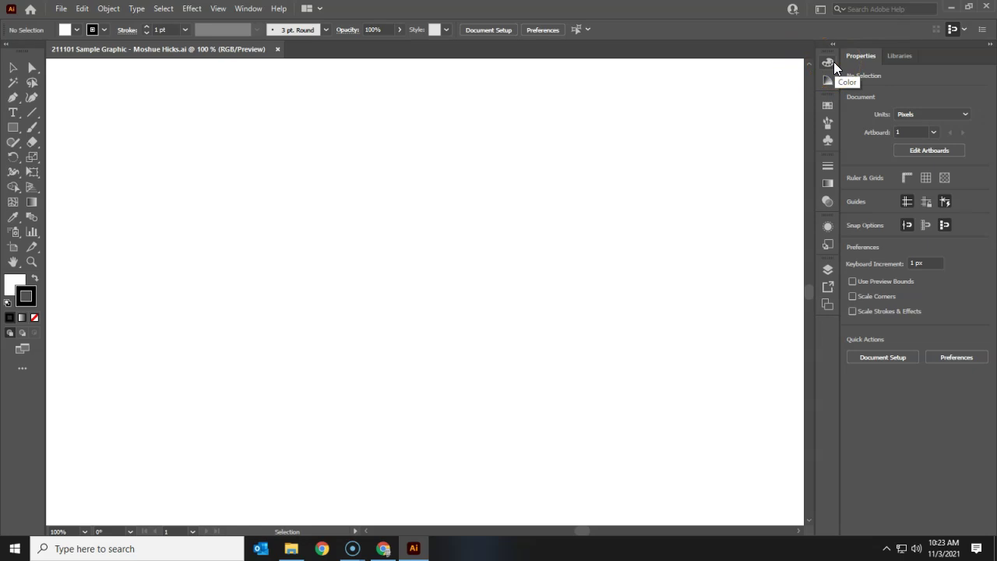
key(ctrl+0)
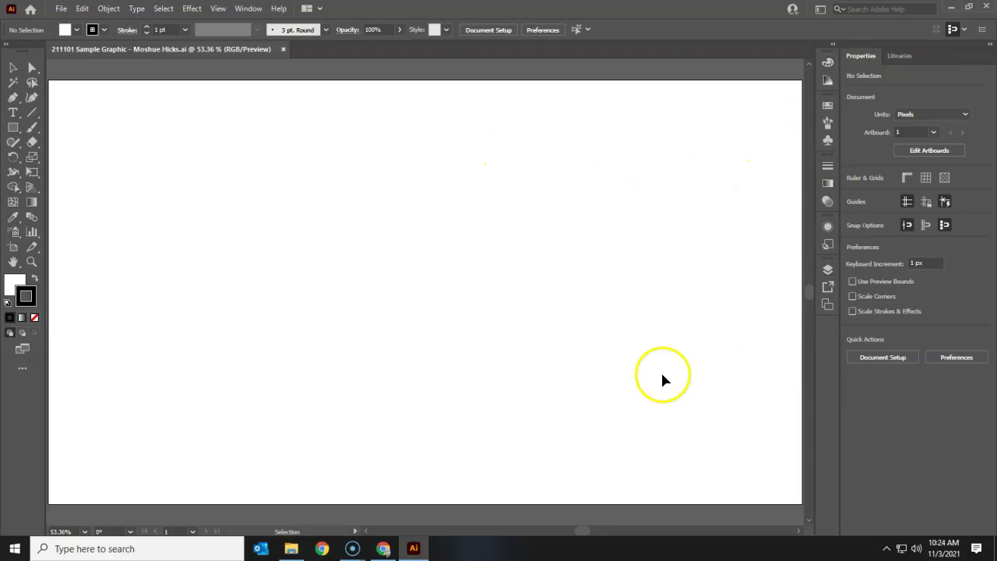
key(a)
key(ctrl+minus)
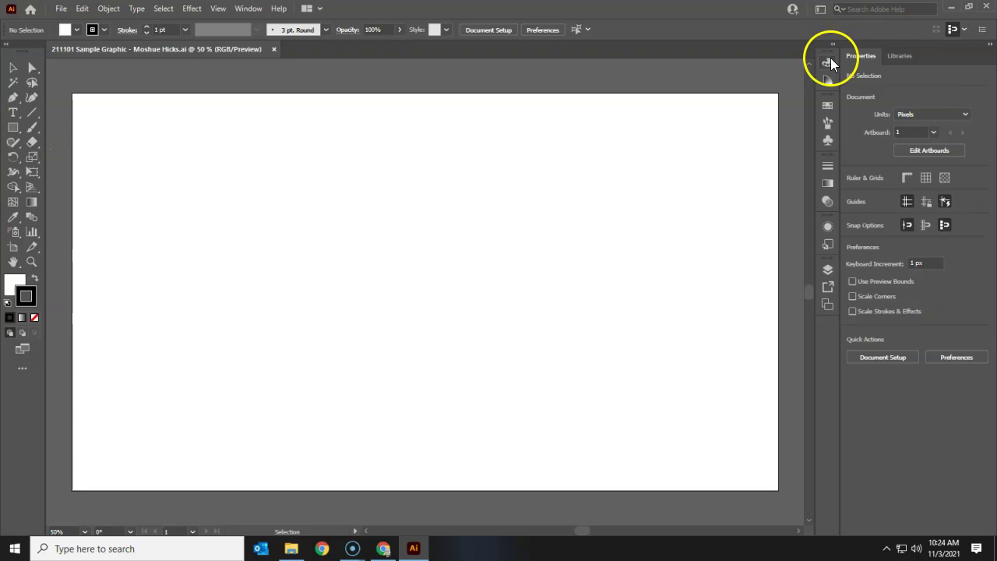
click(829, 270)
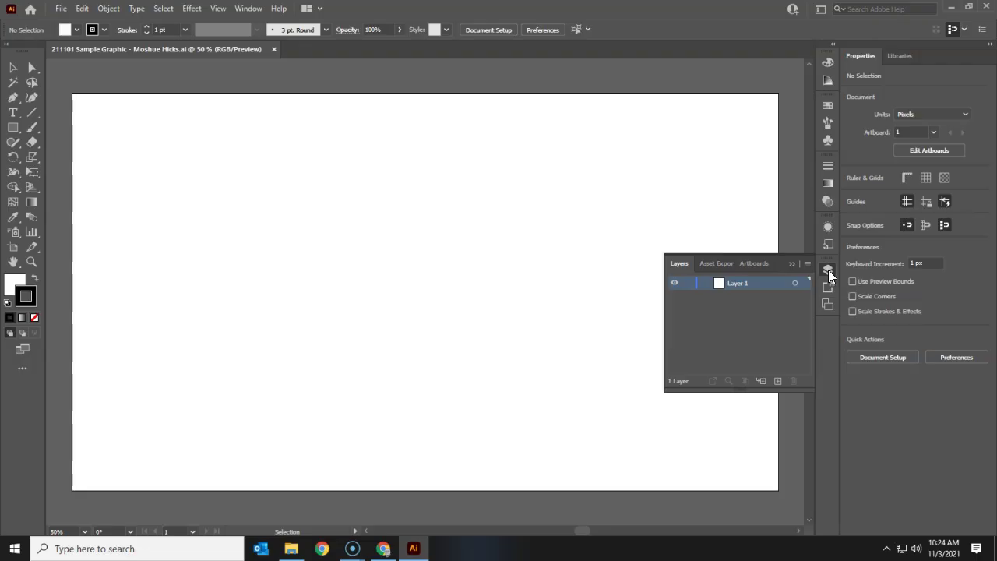
click(828, 270)
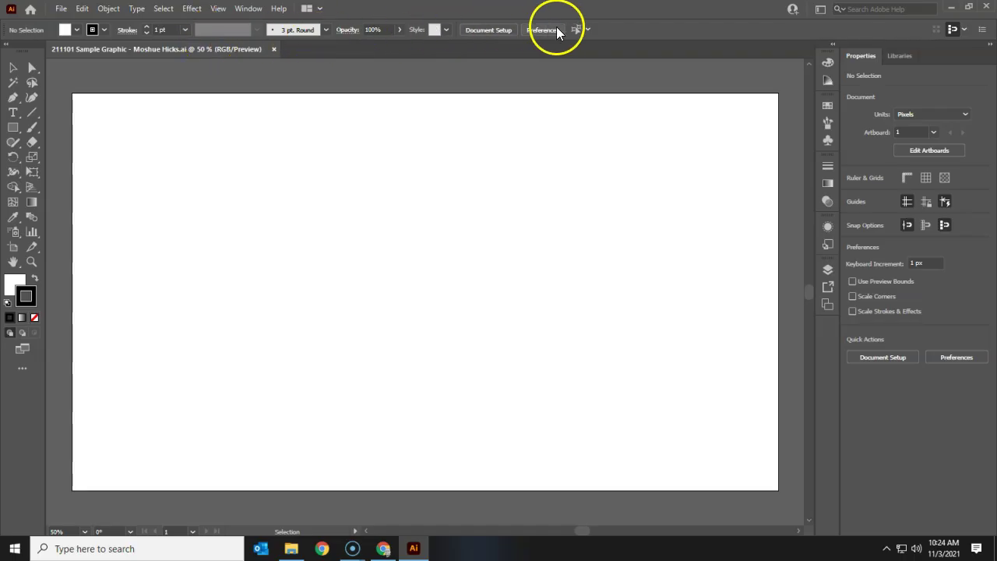
Step: Switch to the Essentials workspace and hide all panels with Shift+Tab
click(249, 8)
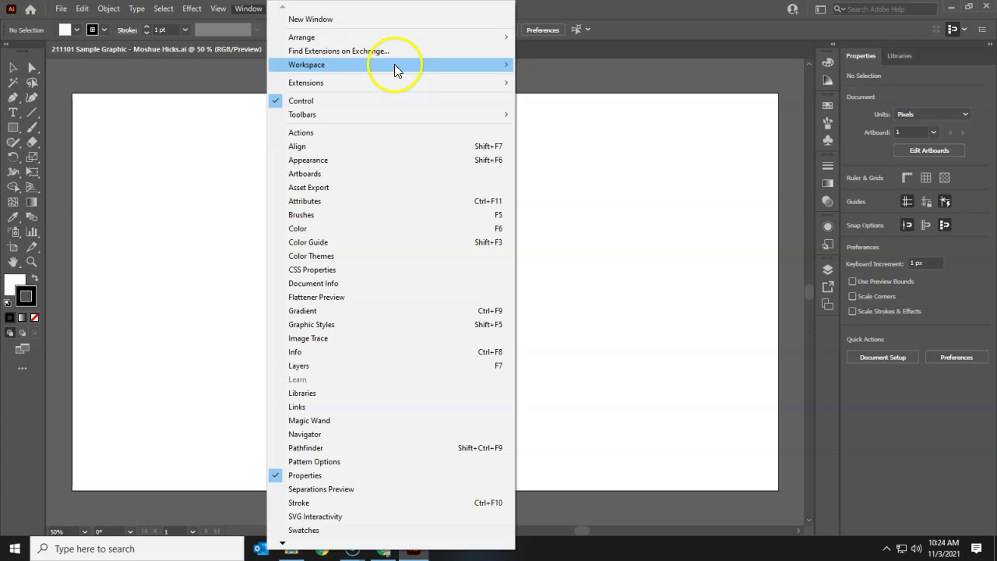
mouse_move(395, 67)
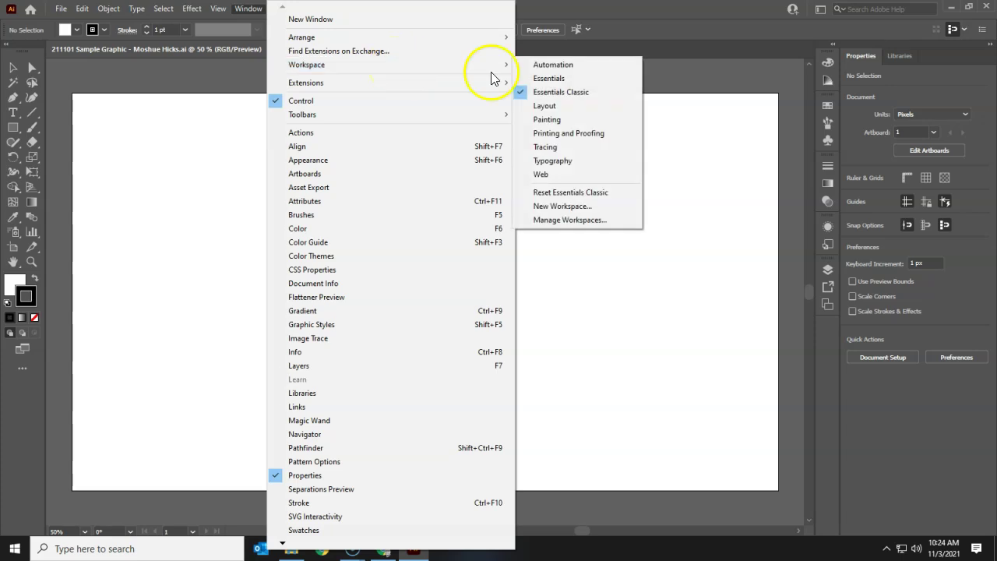
click(567, 80)
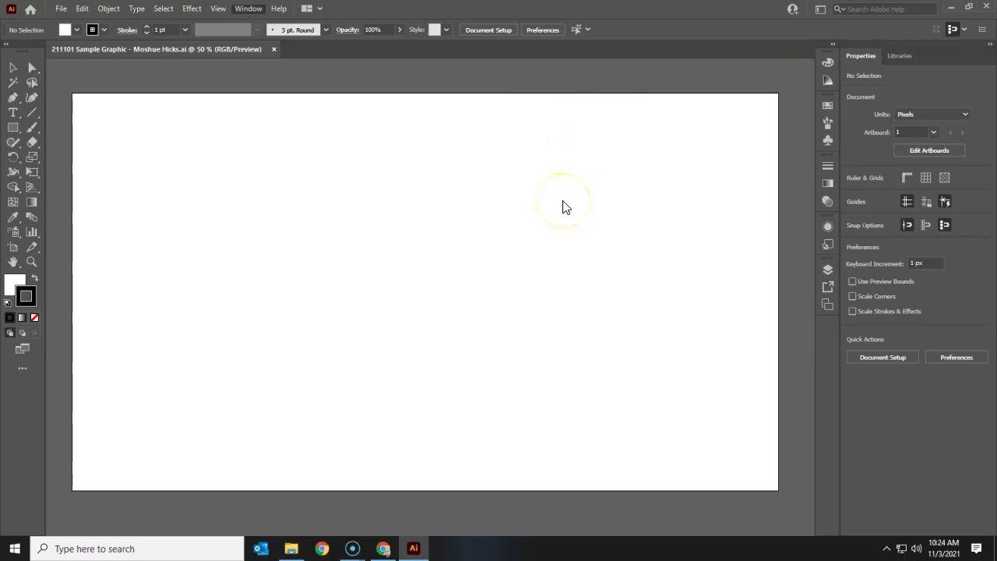
key(shift+Tab)
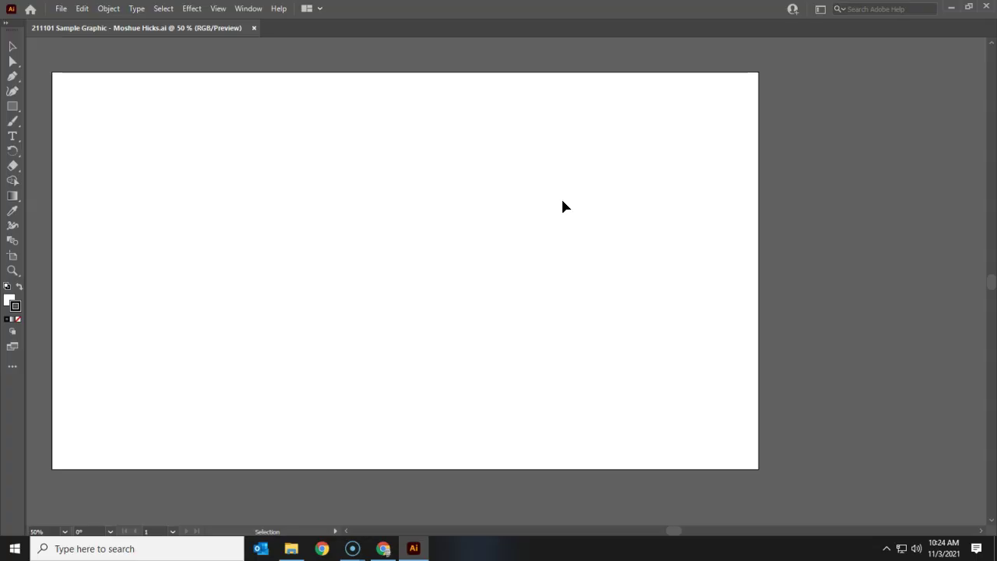
Step: Change the workspace to Essentials Classic from Window > Workspace
click(249, 10)
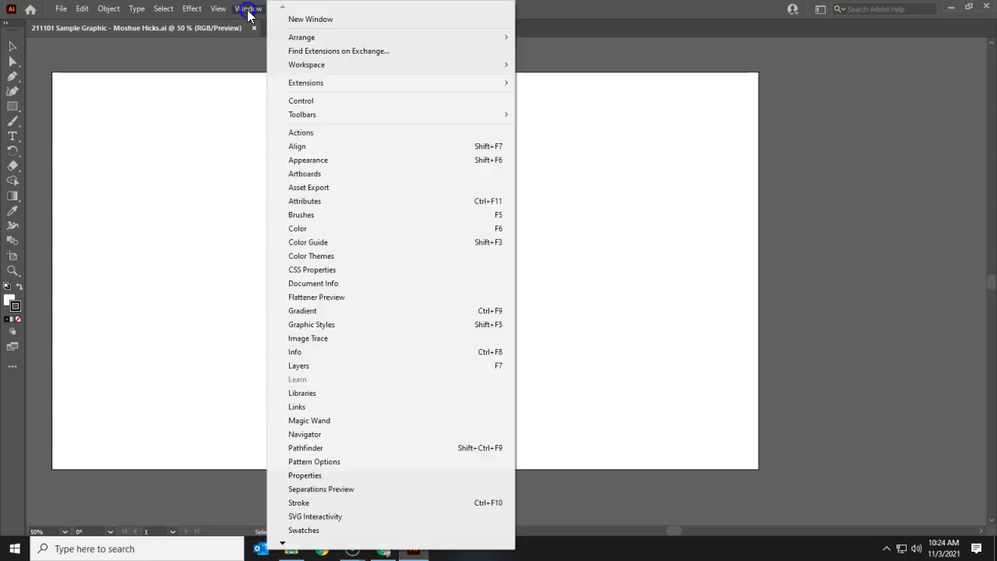
mouse_move(319, 67)
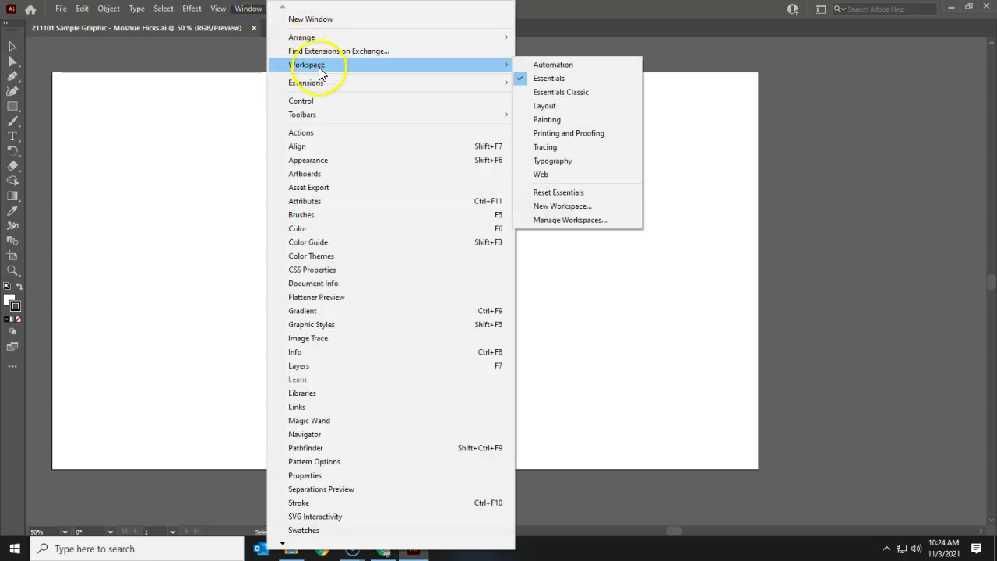
click(561, 92)
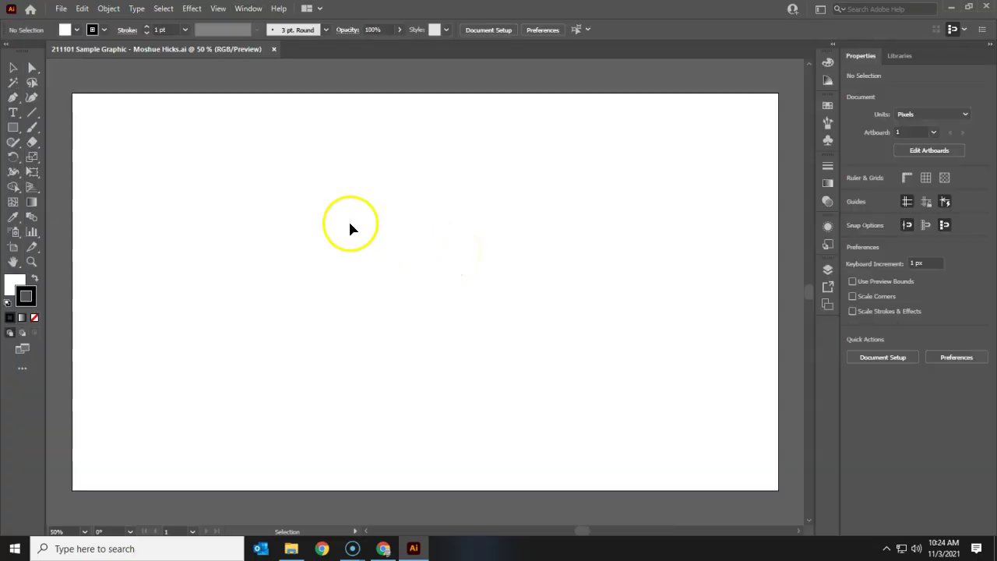
Step: Pick the Line Segment Tool from the toolbar's line-tools flyout, keeping the toolbox in two columns
click(34, 114)
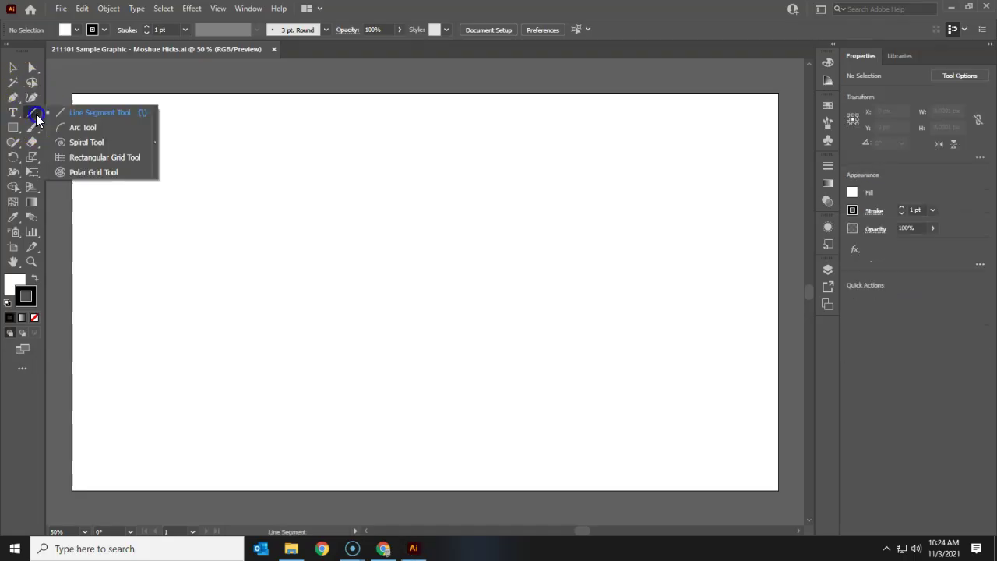
drag(37, 119, 78, 155)
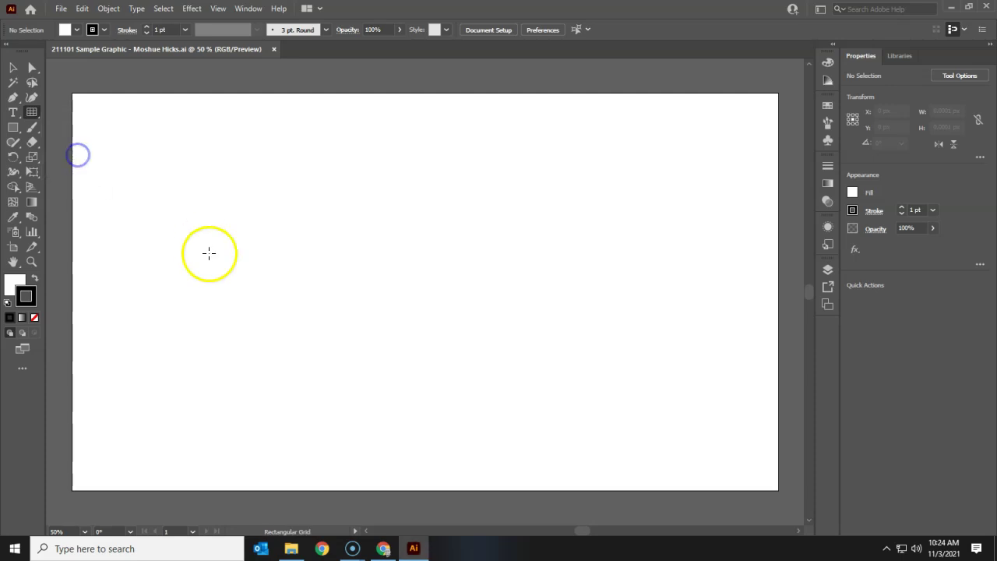
click(36, 117)
drag(36, 117, 101, 112)
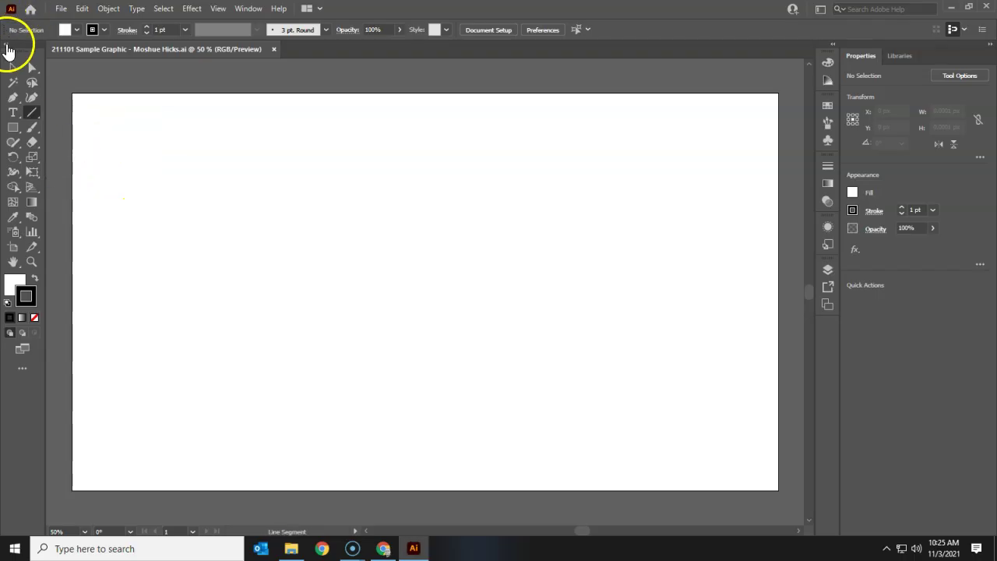
click(9, 45)
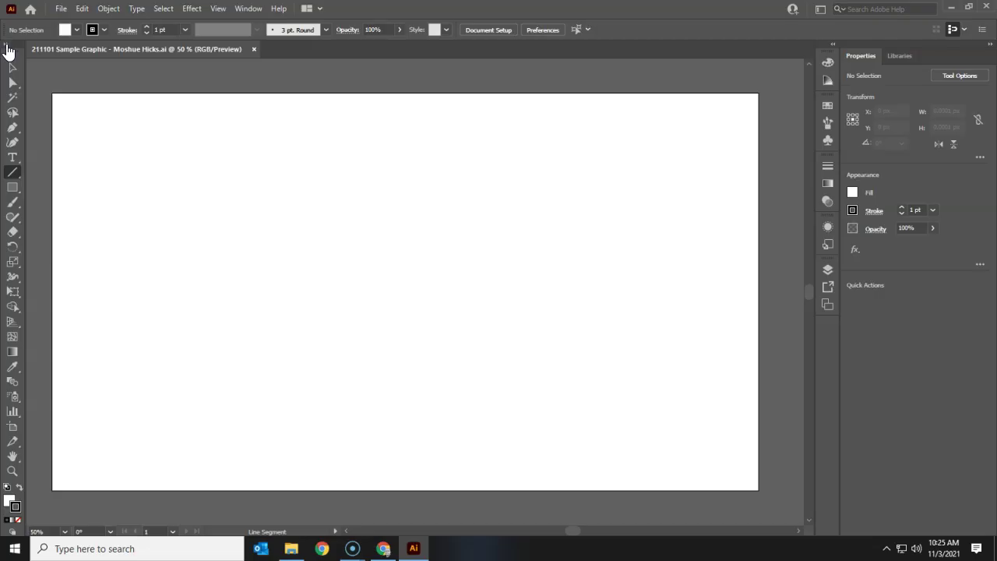
click(6, 45)
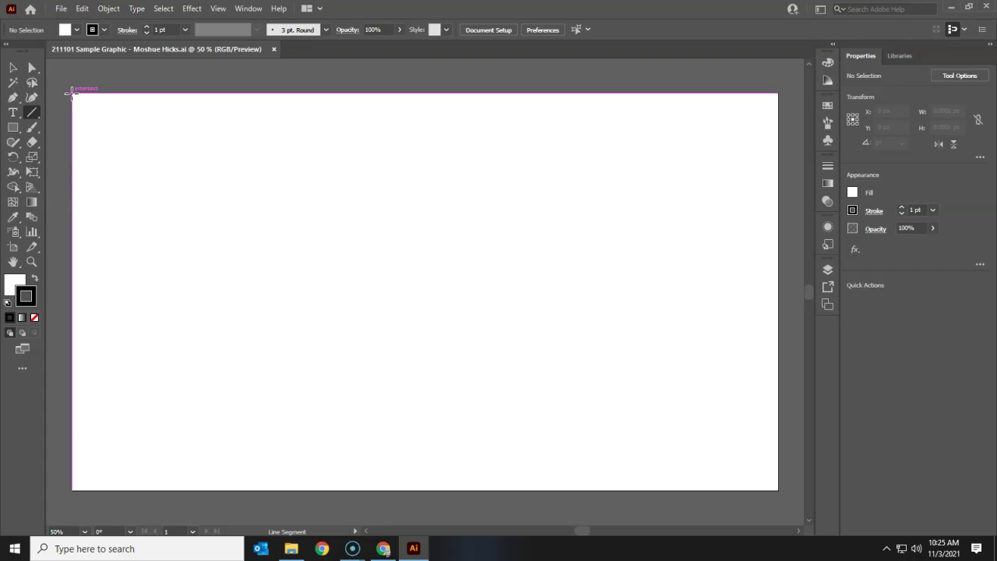
Step: Draw a 1 pt line from the artboard's top-left corner to its centre, undoing an accidental extension
click(71, 93)
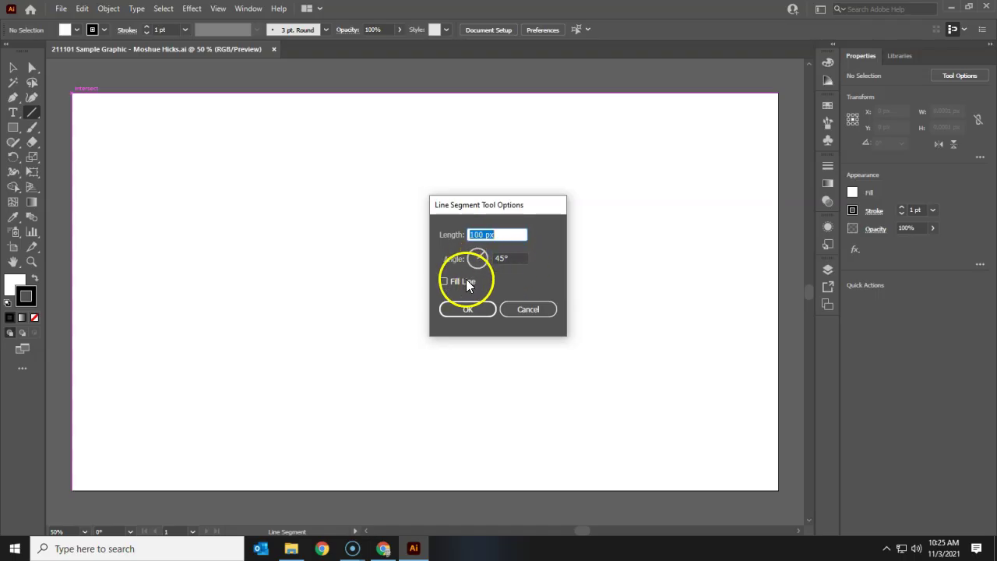
click(516, 309)
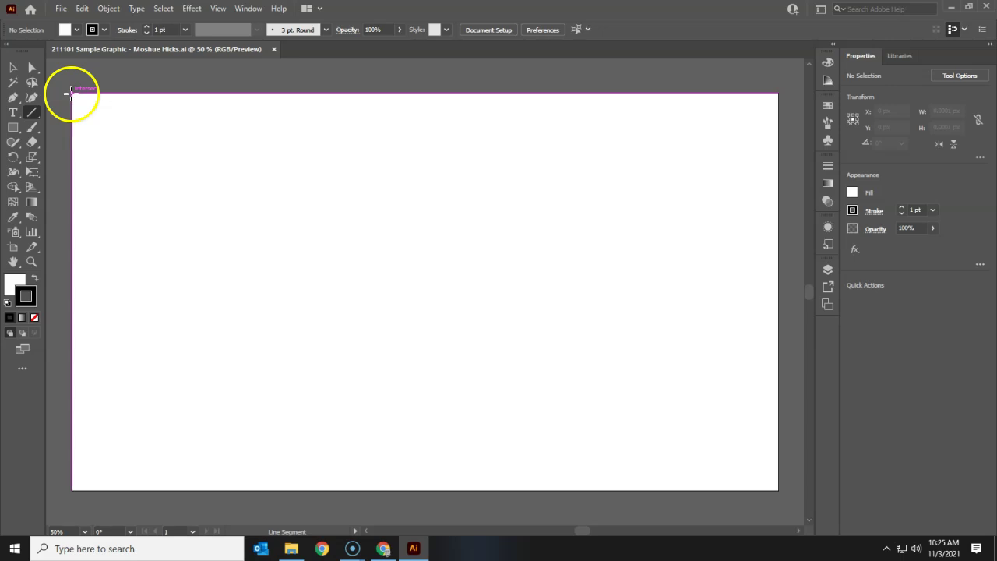
mouse_move(71, 93)
mouse_down()
mouse_move(278, 240)
mouse_move(367, 257)
mouse_move(435, 252)
mouse_move(413, 282)
mouse_move(425, 291)
mouse_up()
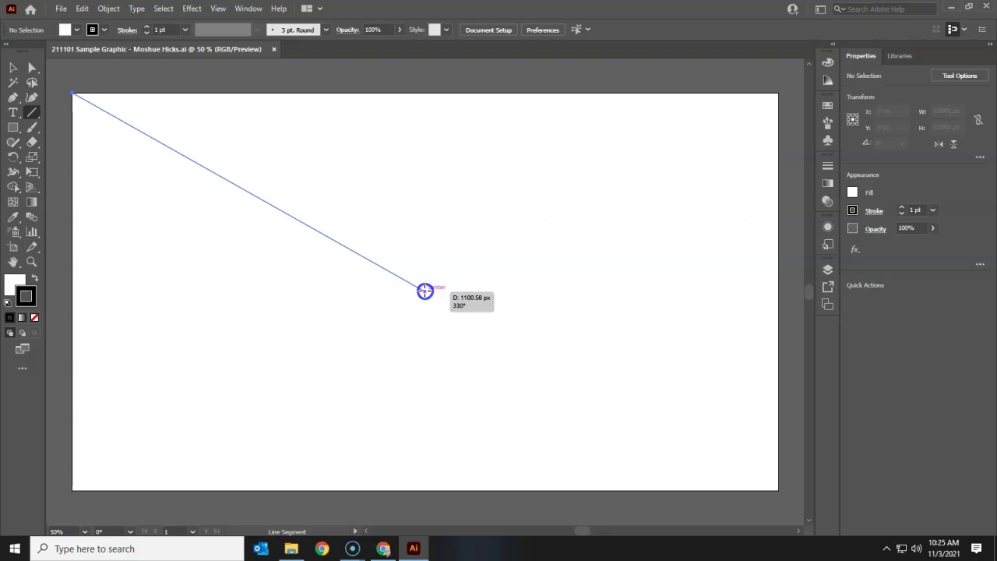
drag(424, 291, 425, 291)
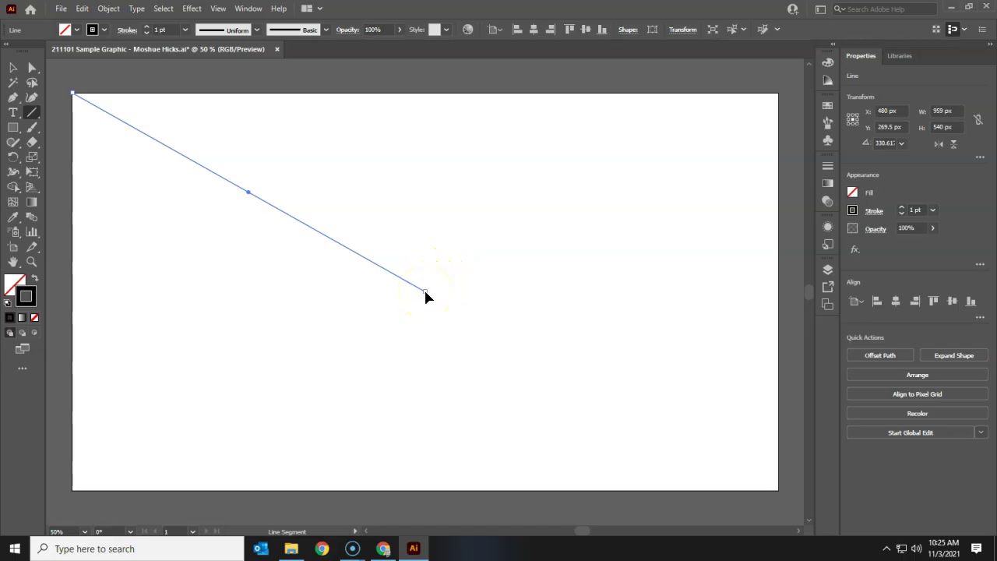
drag(426, 293, 710, 299)
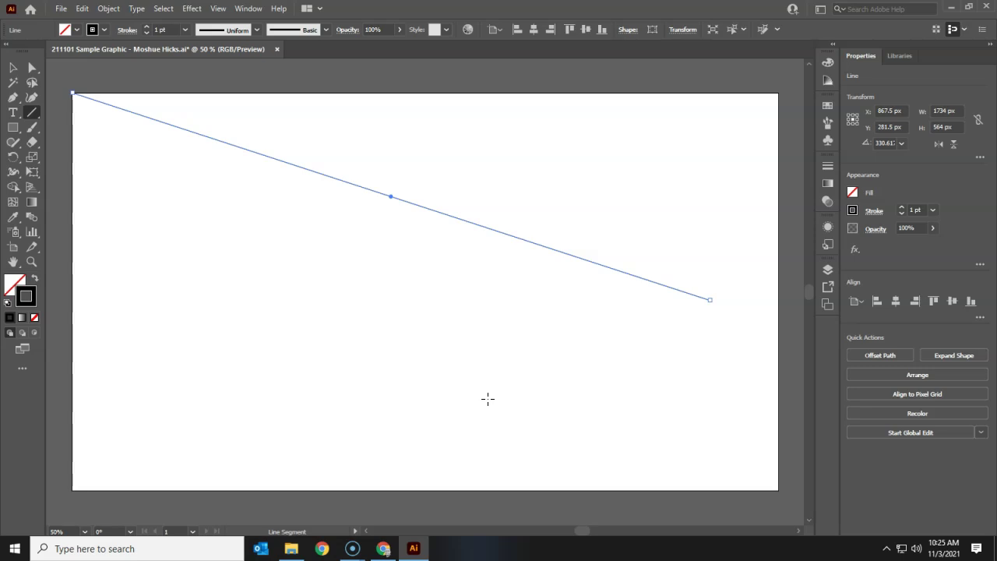
key(ctrl+z)
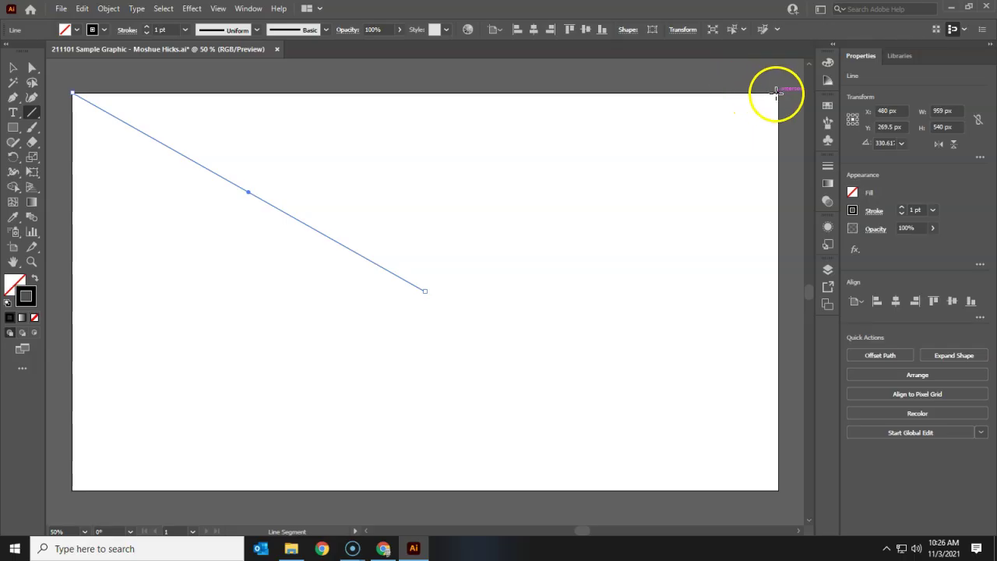
Step: Draw lines from the top-right, bottom-left and bottom-right corners to the artboard's centre
drag(777, 94, 425, 292)
drag(71, 489, 425, 291)
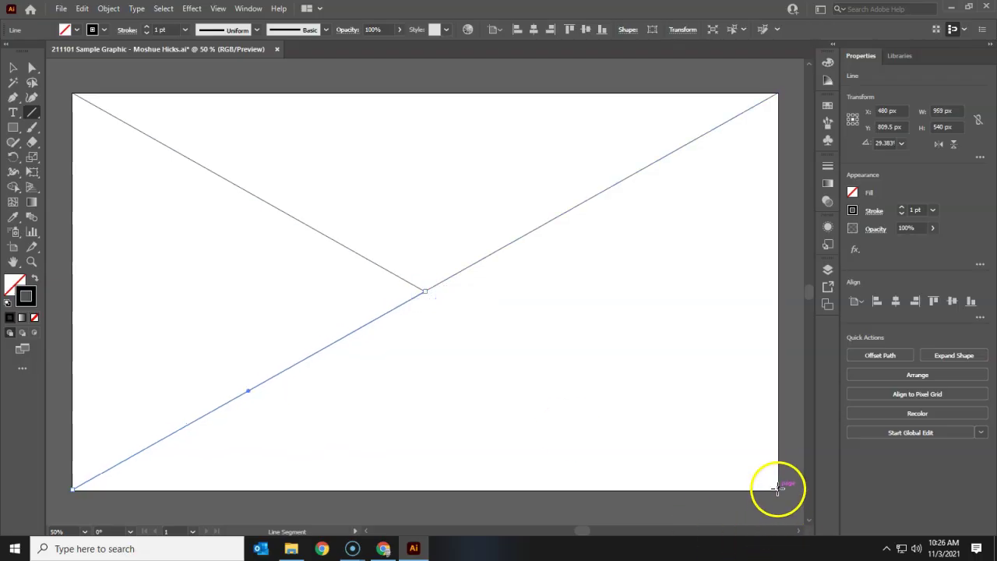
drag(777, 488, 426, 290)
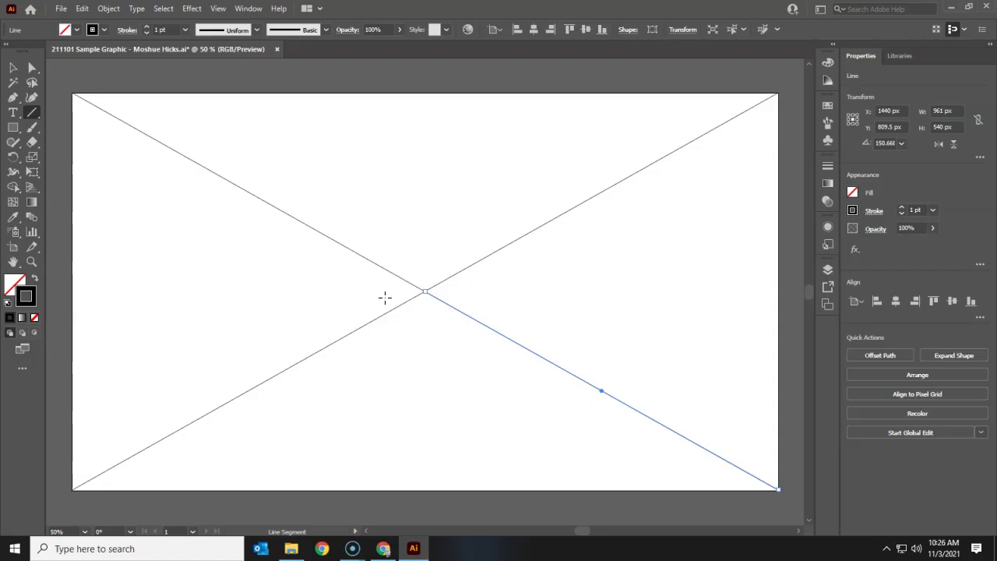
Step: In the Layers panel, rename Layer 1 to 'The X'
click(829, 268)
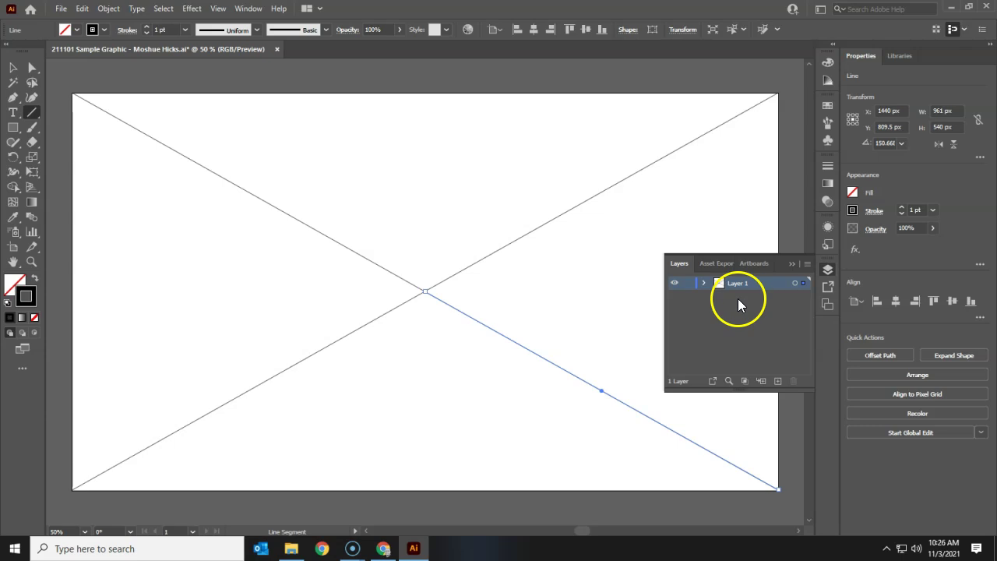
double_click(738, 285)
text(The X)
Step: Expand The X layer and check each of its four <Line> objects
click(703, 285)
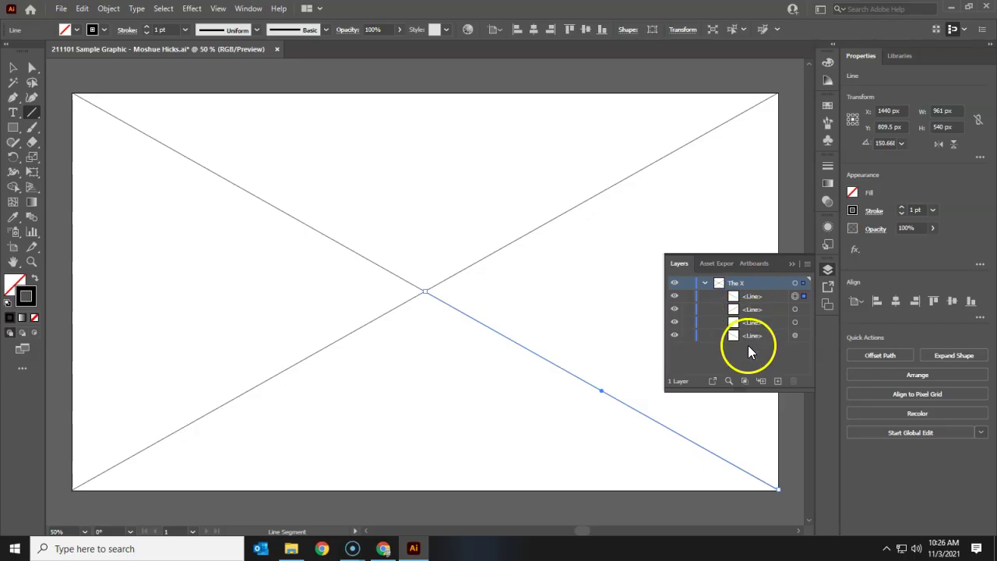
click(795, 309)
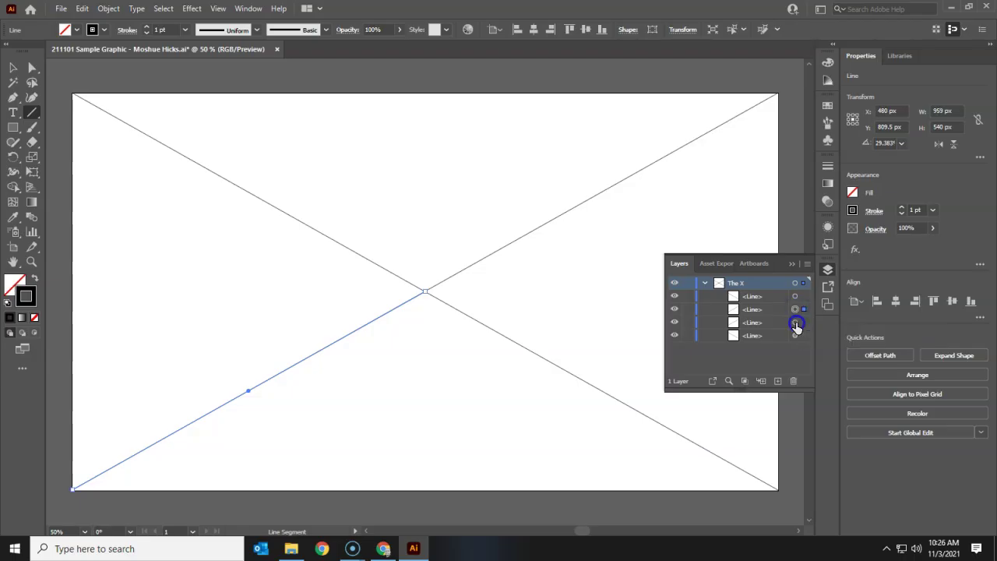
click(796, 322)
click(795, 335)
click(796, 283)
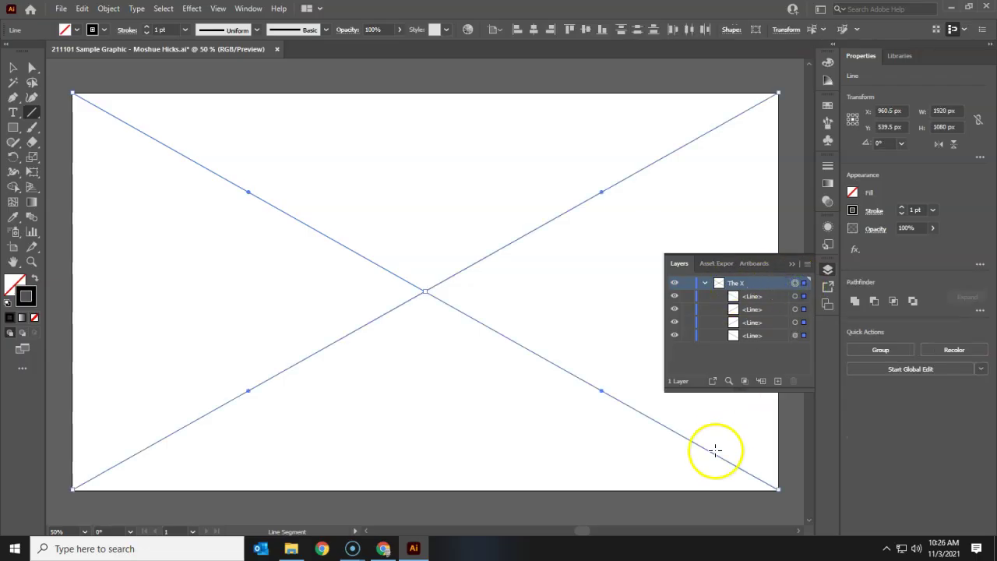
click(795, 296)
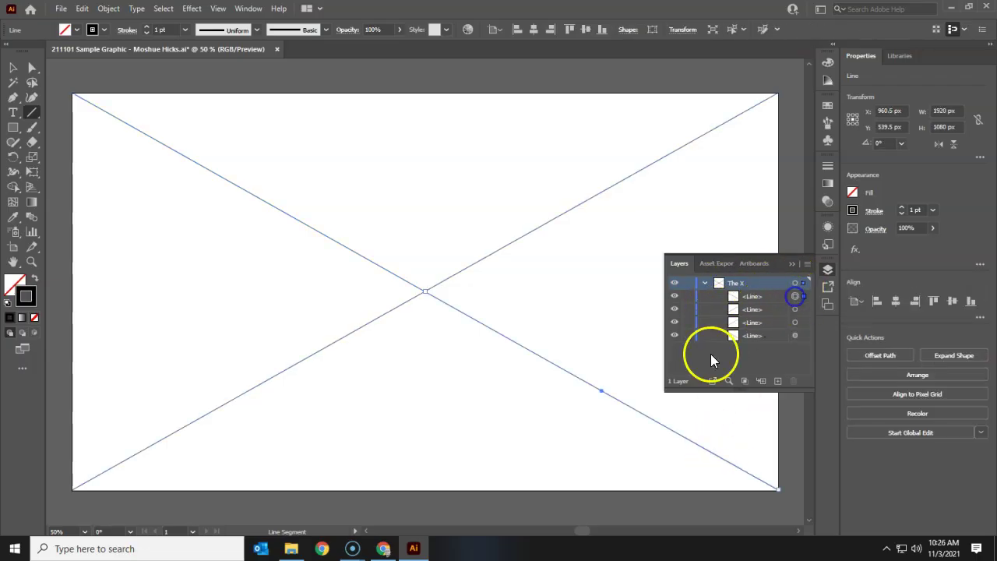
Step: Increase the bottom-right line's stroke weight step by step
click(704, 283)
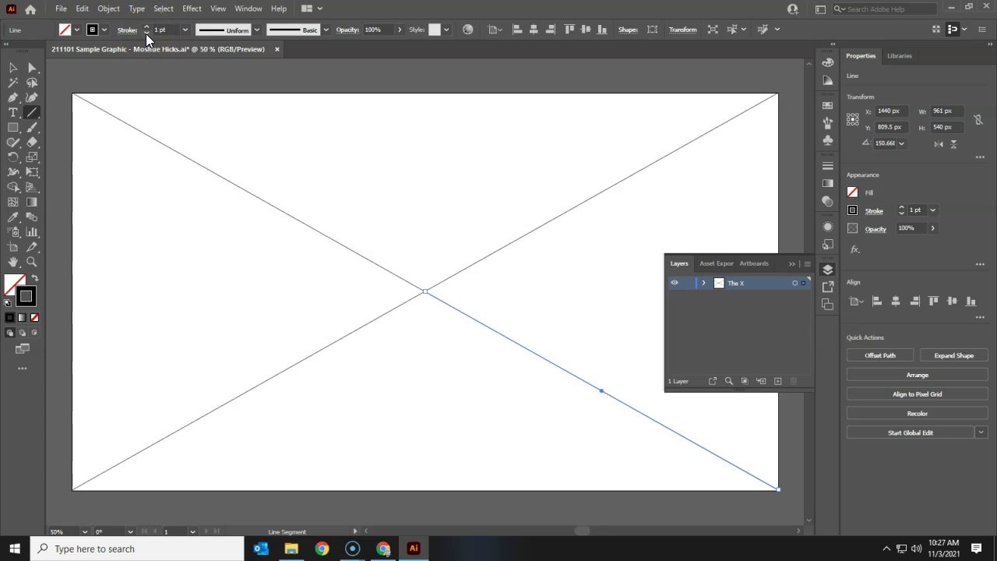
click(146, 30)
click(145, 30)
click(145, 30)
click(146, 30)
click(146, 29)
click(145, 30)
click(145, 29)
click(146, 30)
click(146, 30)
click(145, 29)
click(146, 29)
click(146, 30)
click(146, 29)
click(145, 29)
click(146, 30)
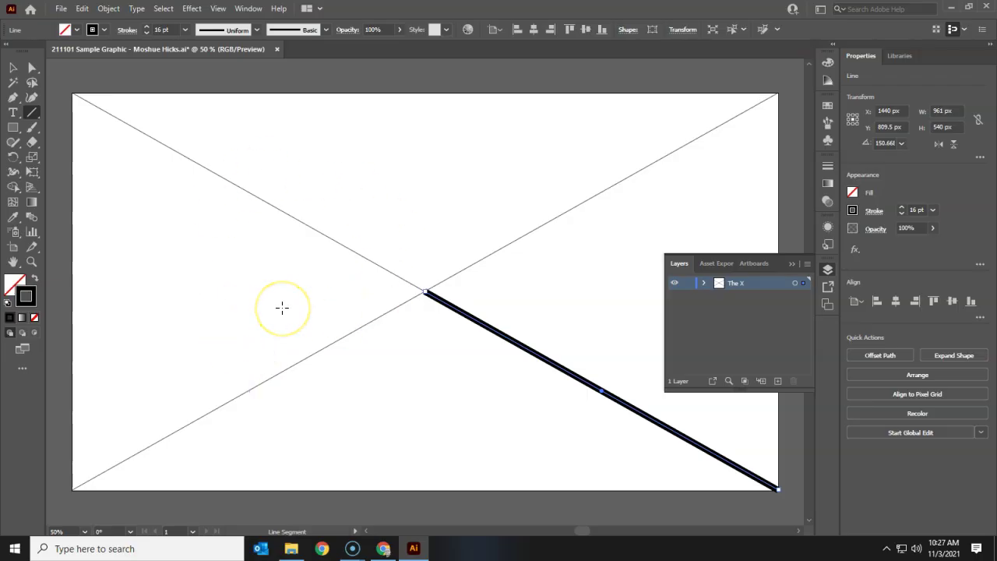
Step: Select all four lines on The X layer and raise their stroke weight to 20 pt
click(793, 283)
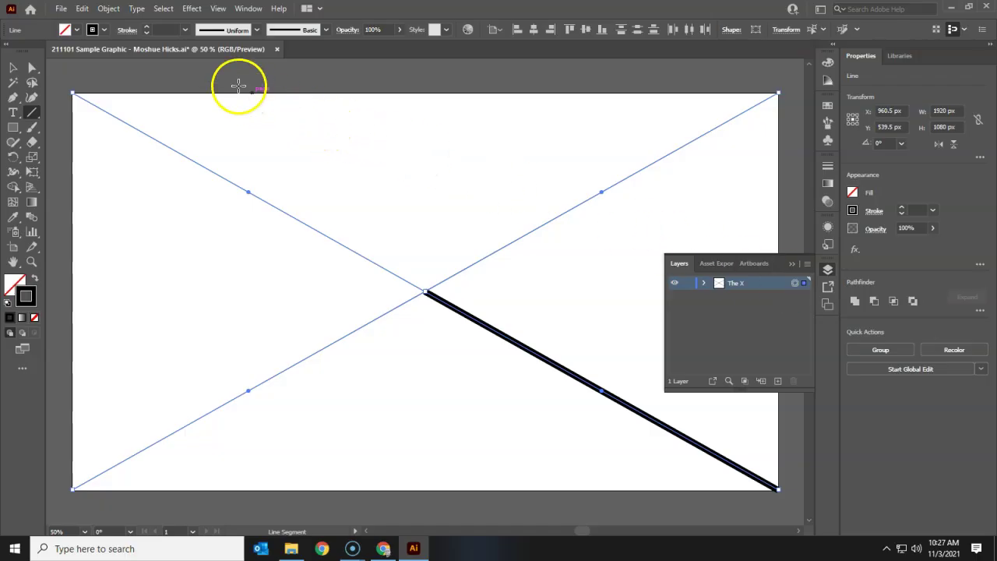
click(152, 30)
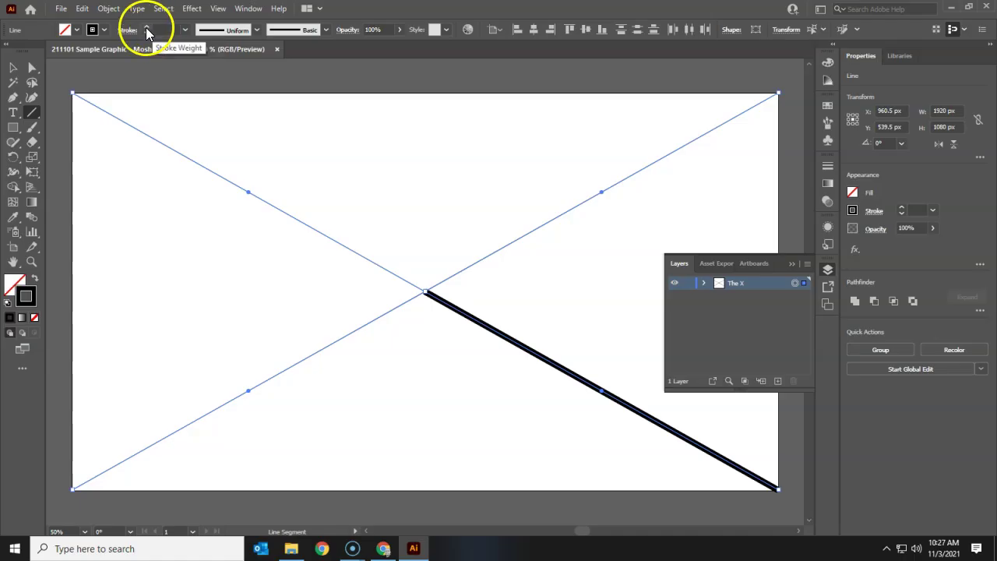
click(146, 28)
click(146, 28)
click(146, 28)
click(146, 28)
click(146, 28)
click(146, 28)
click(146, 28)
click(145, 28)
click(146, 28)
click(145, 28)
click(145, 28)
click(146, 28)
click(146, 28)
click(146, 28)
click(146, 28)
click(145, 28)
click(145, 28)
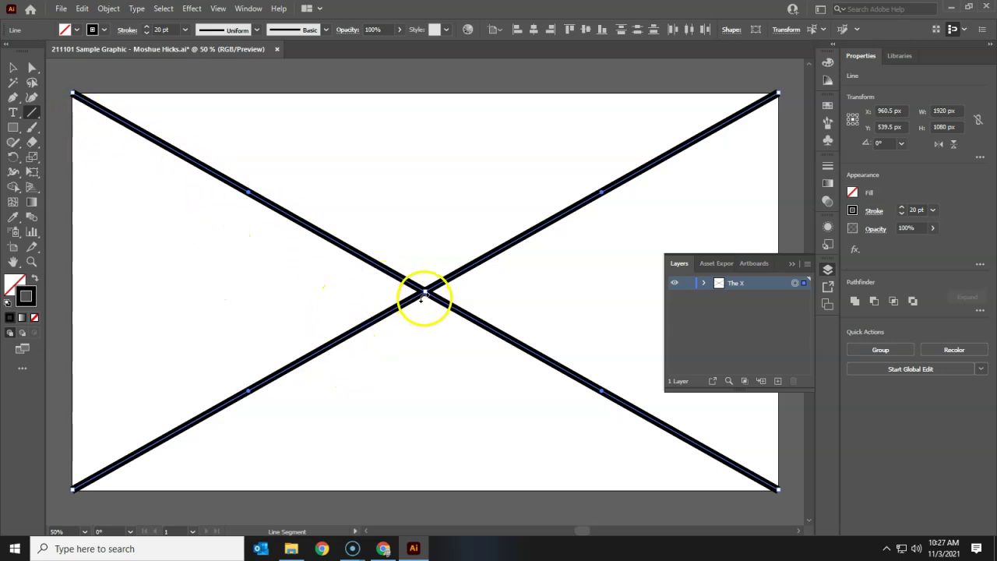
Step: Apply Width Profile 4 so the strokes taper from the corners to a point at the centre
click(257, 30)
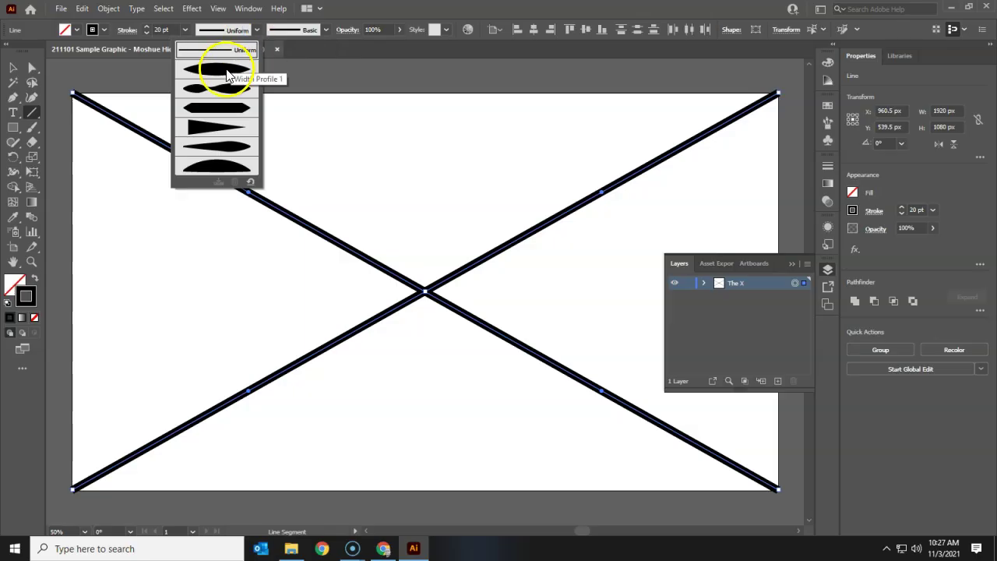
click(226, 70)
click(257, 29)
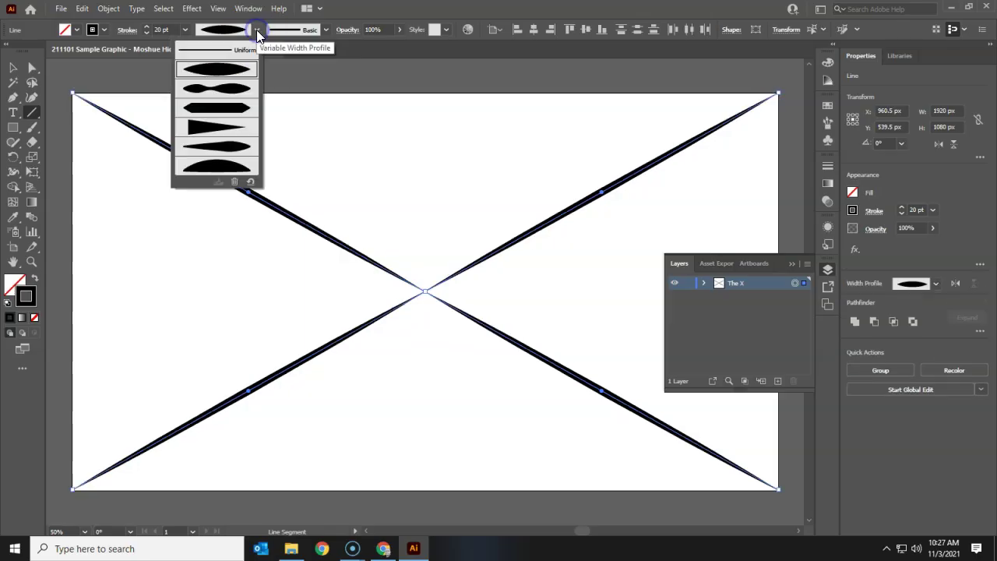
click(215, 129)
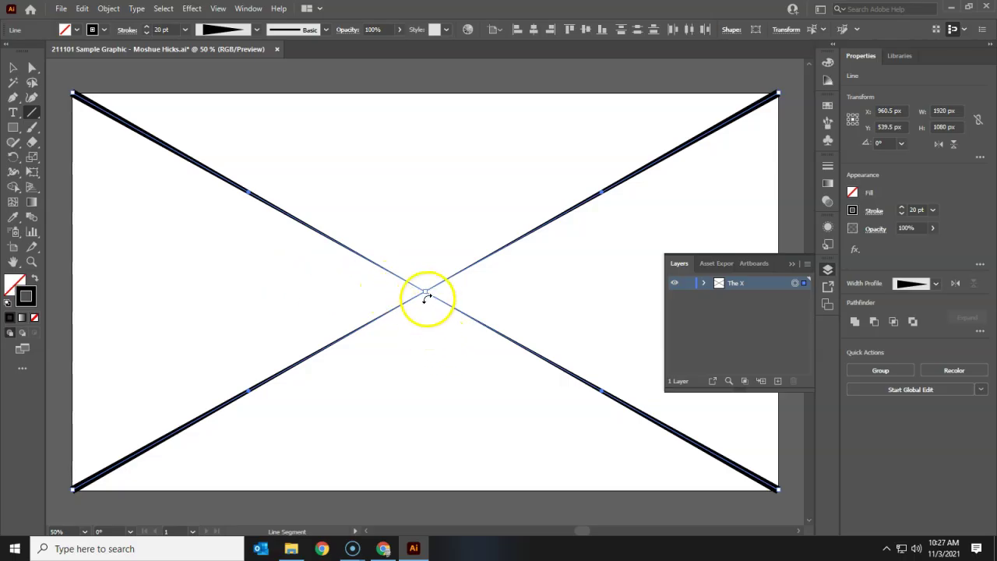
Step: Zoom in on the centre where the four tapered strokes meet
key(ctrl)
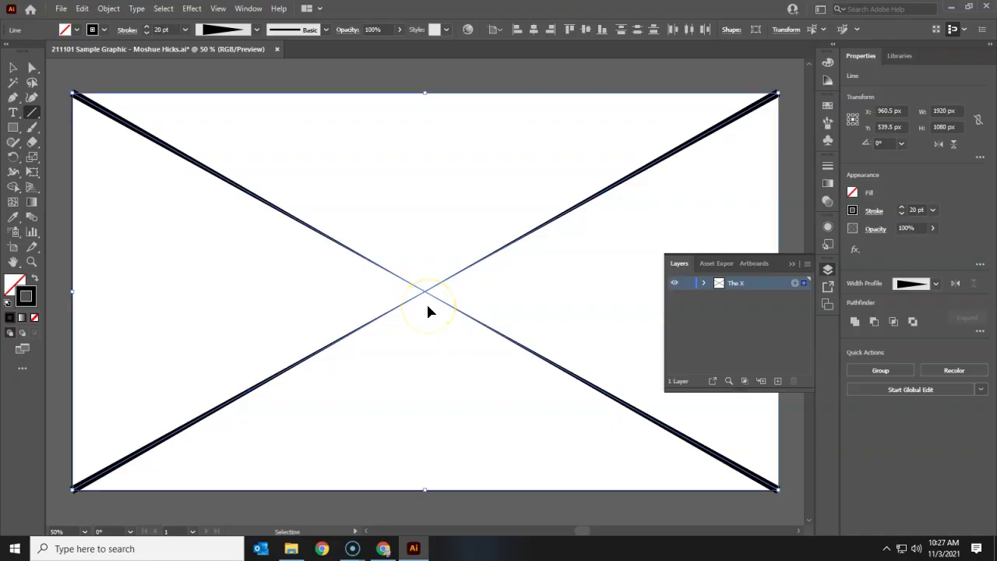
click(428, 312)
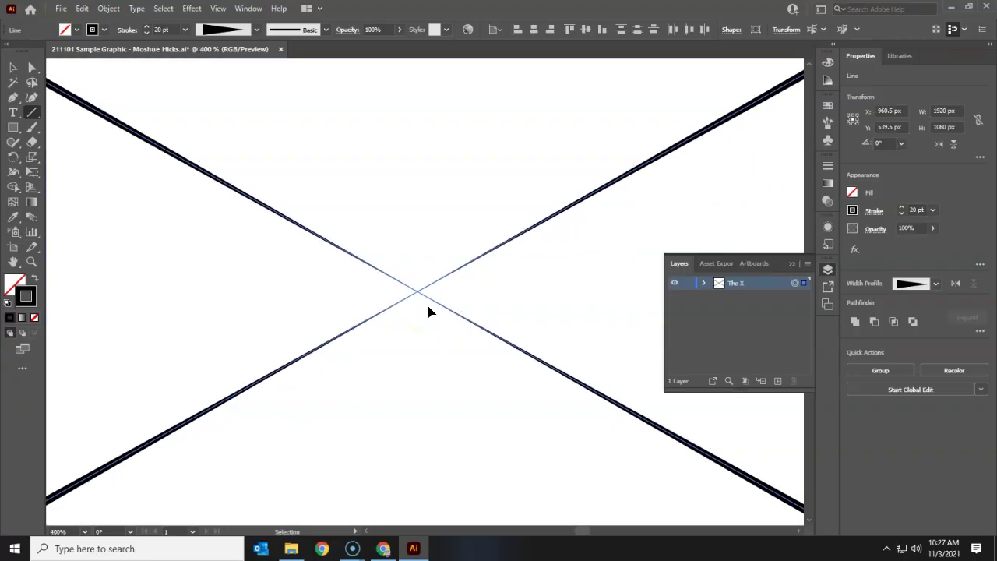
scroll(428, 310, up, 6)
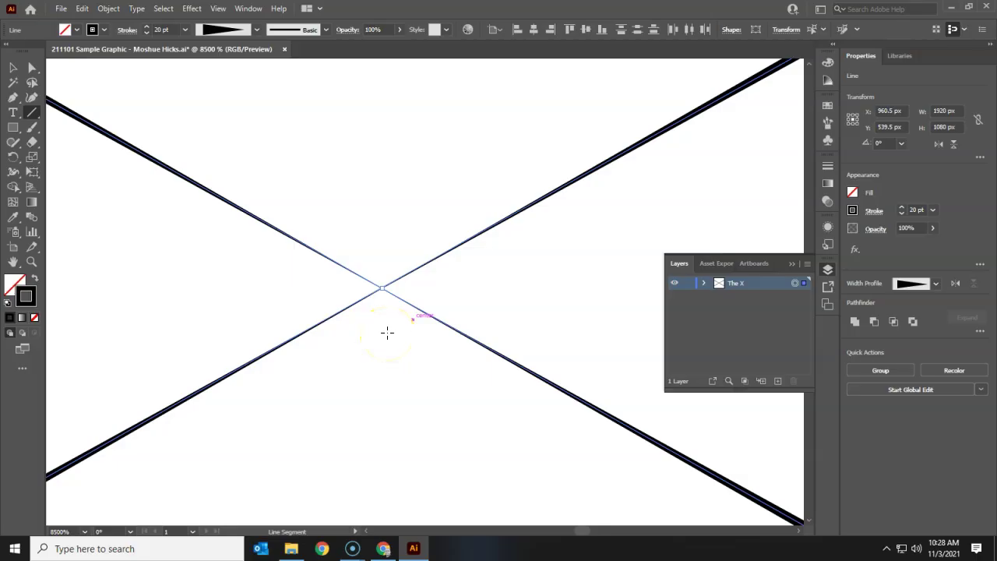
key(ctrl)
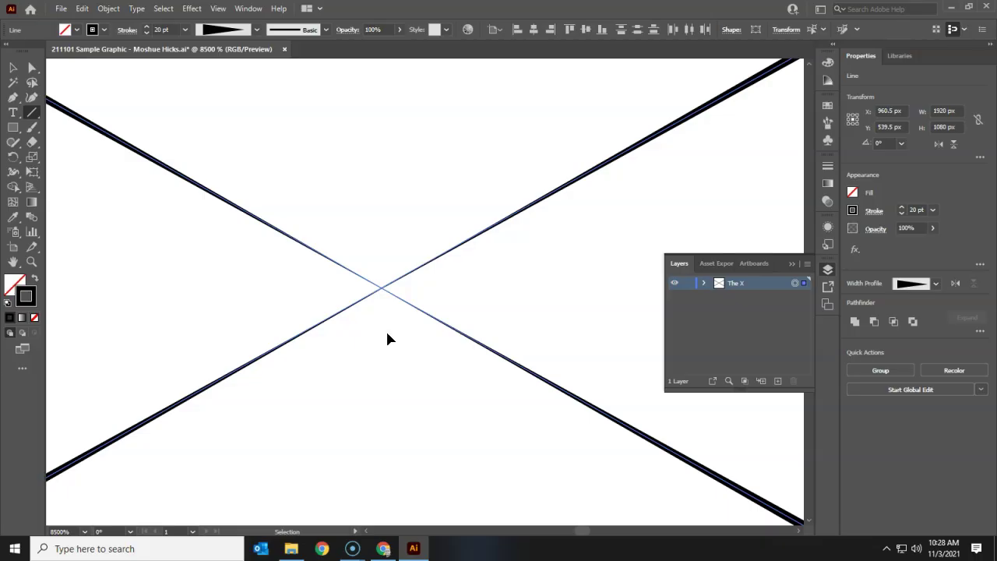